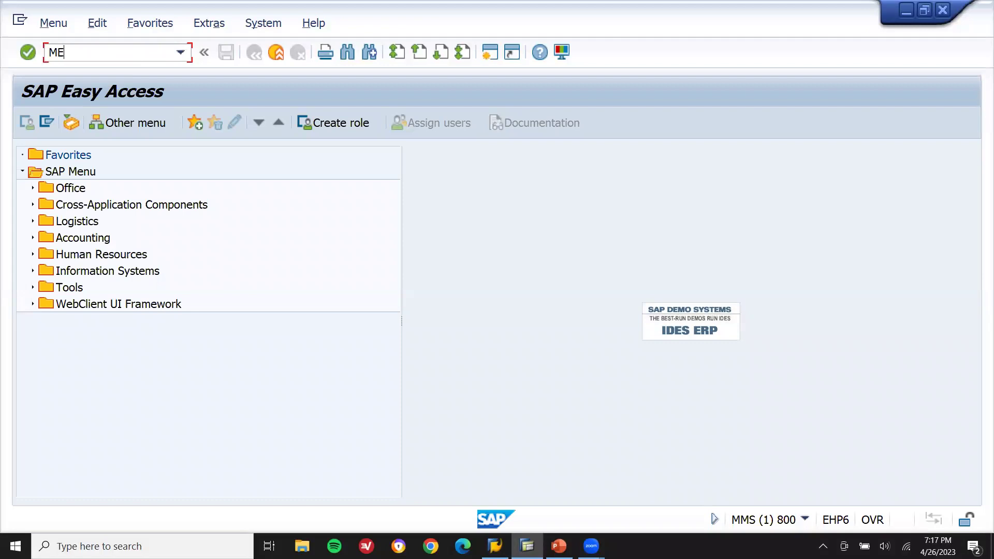
# - Start a new purchase requisition and pick BOLTS (2317) from plant 1111's material list for item 10
pyautogui.press('Return')
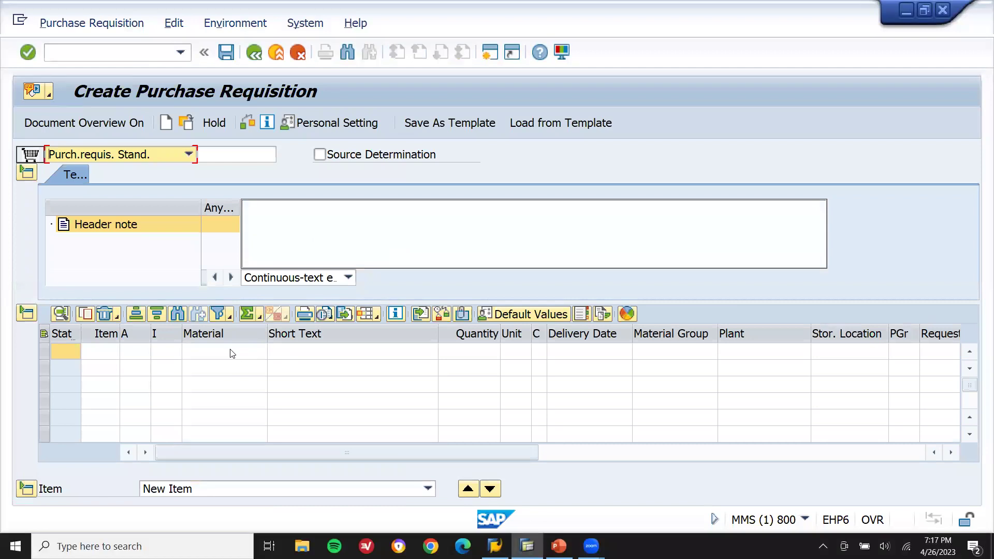
pyautogui.click(231, 352)
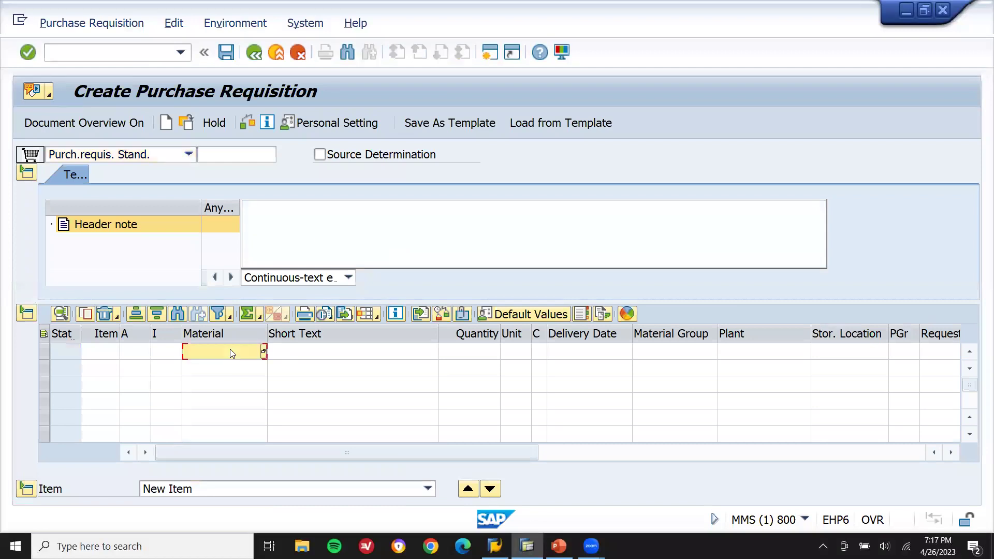
pyautogui.click(263, 353)
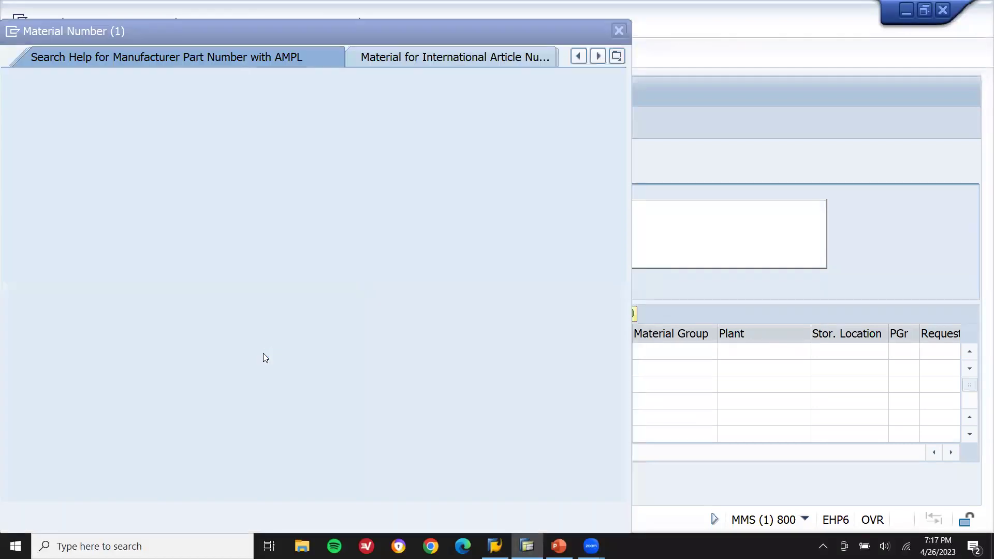
pyautogui.click(618, 57)
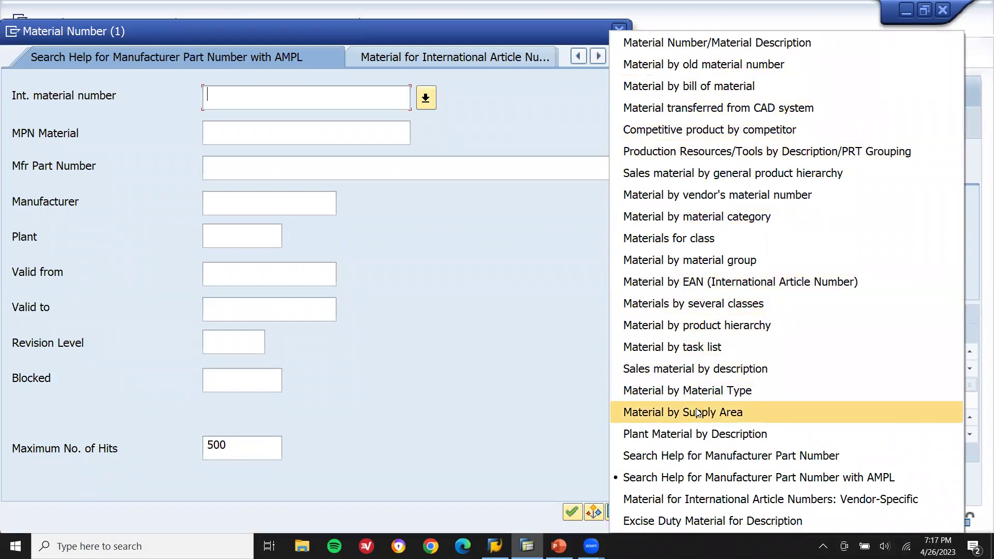
pyautogui.click(697, 434)
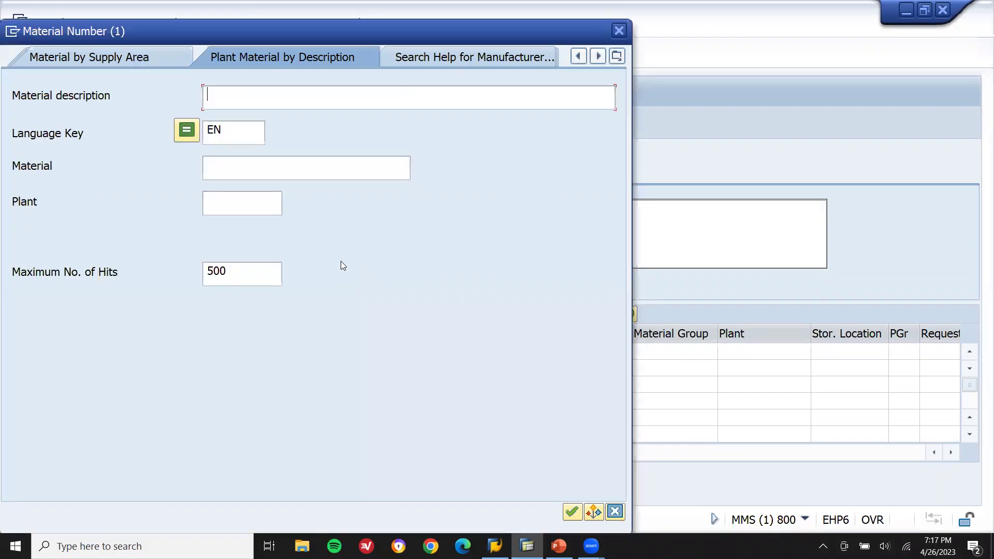
pyautogui.click(229, 204)
pyautogui.write('1111')
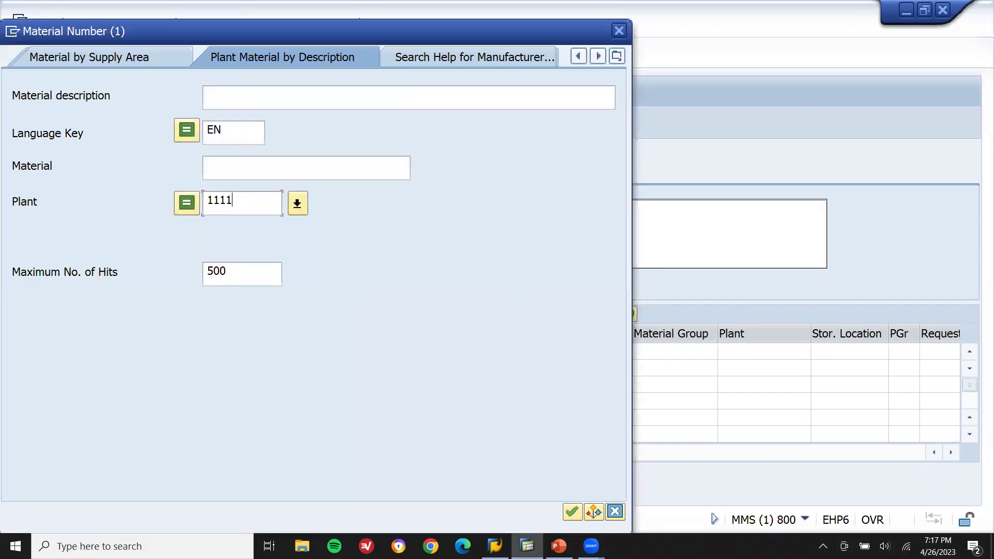
pyautogui.press('Return')
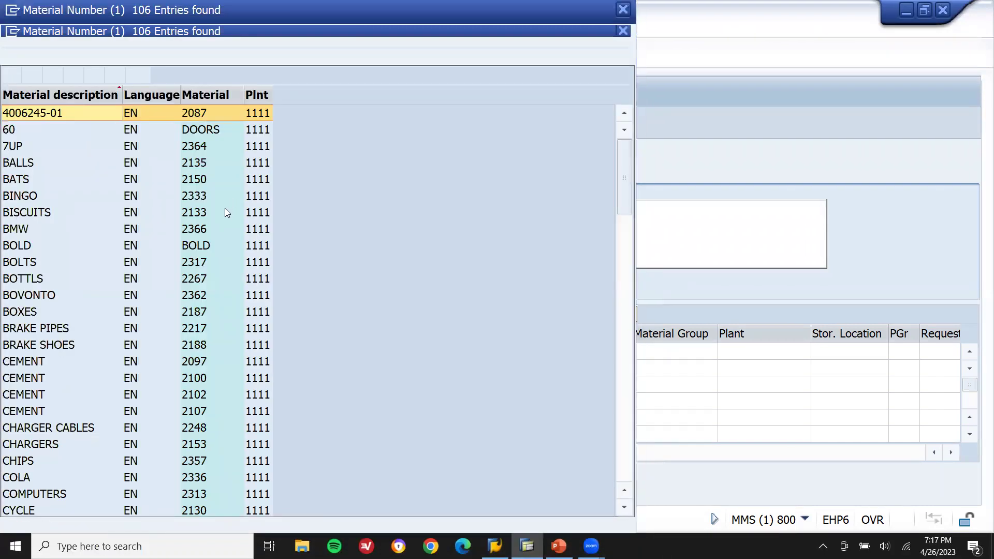
pyautogui.doubleClick(195, 263)
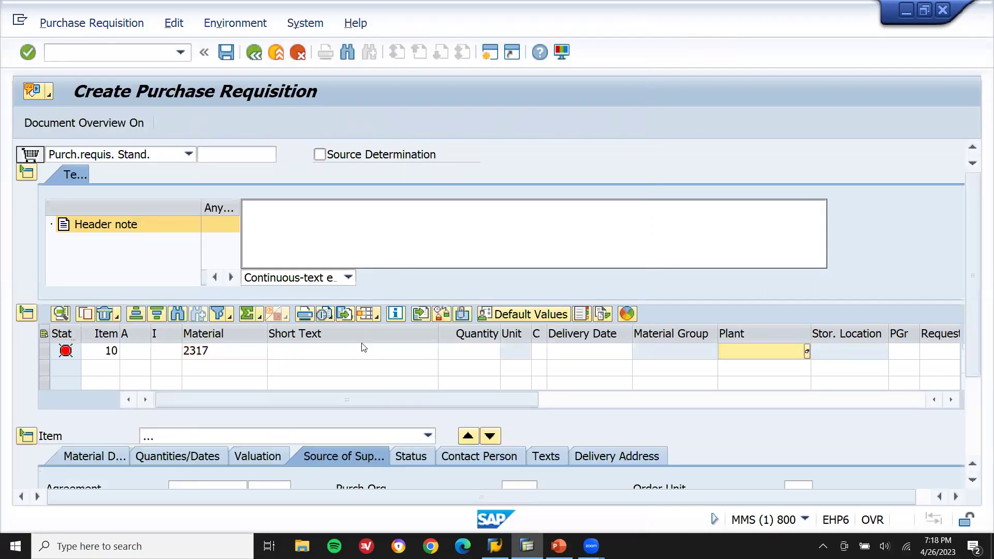
# - Enter plant 1111, quantity 10 EA and purchasing group 000 for item 10
pyautogui.write('1111')
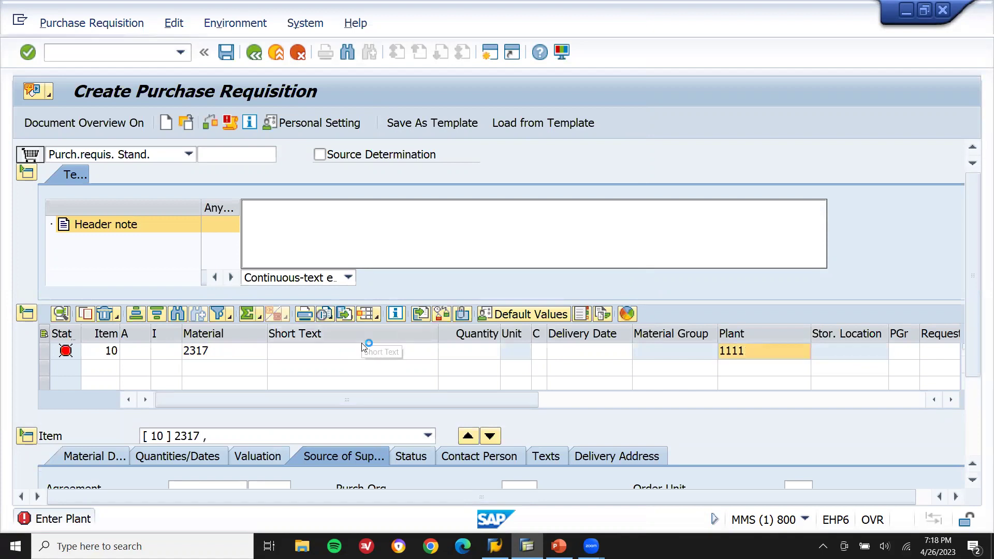
pyautogui.press('Return')
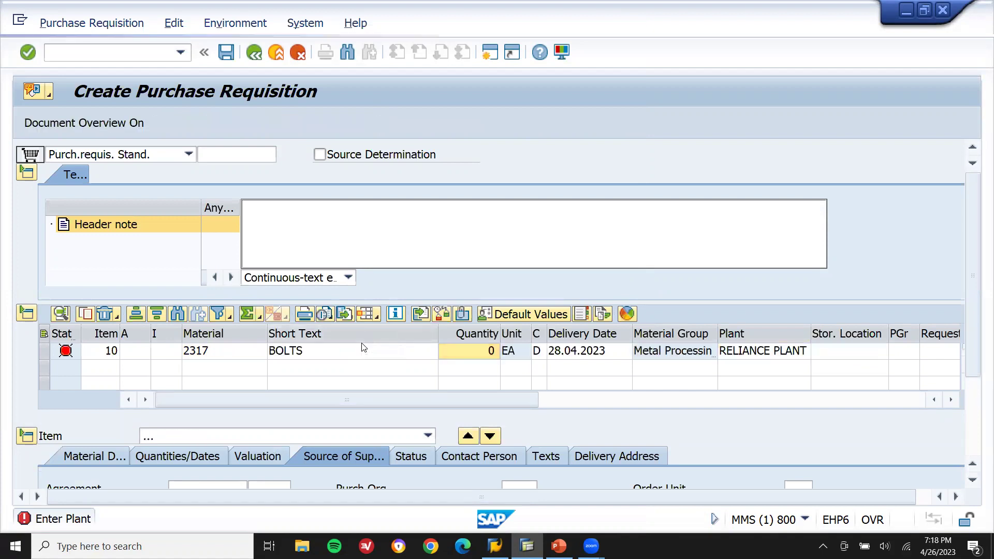
pyautogui.write('10')
pyautogui.press('Return')
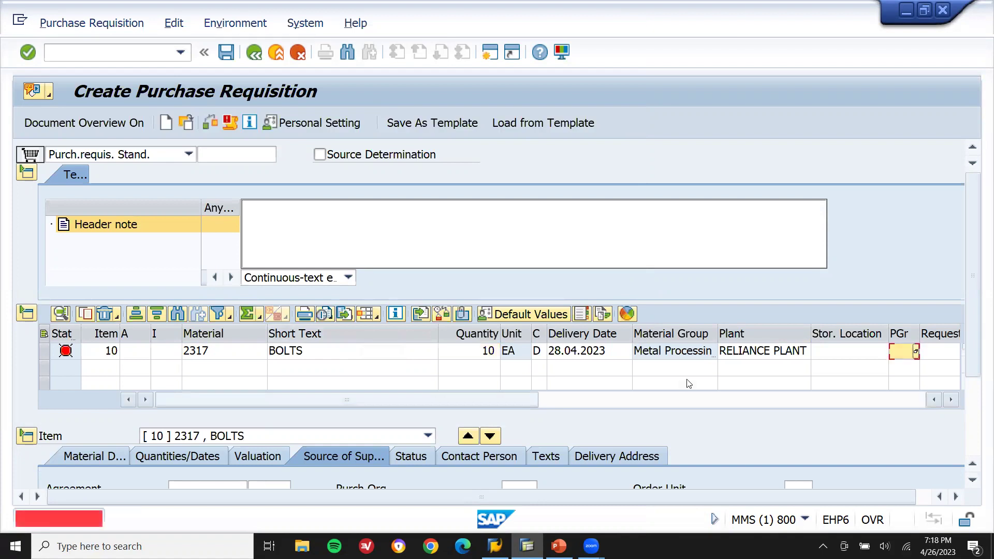
pyautogui.click(916, 354)
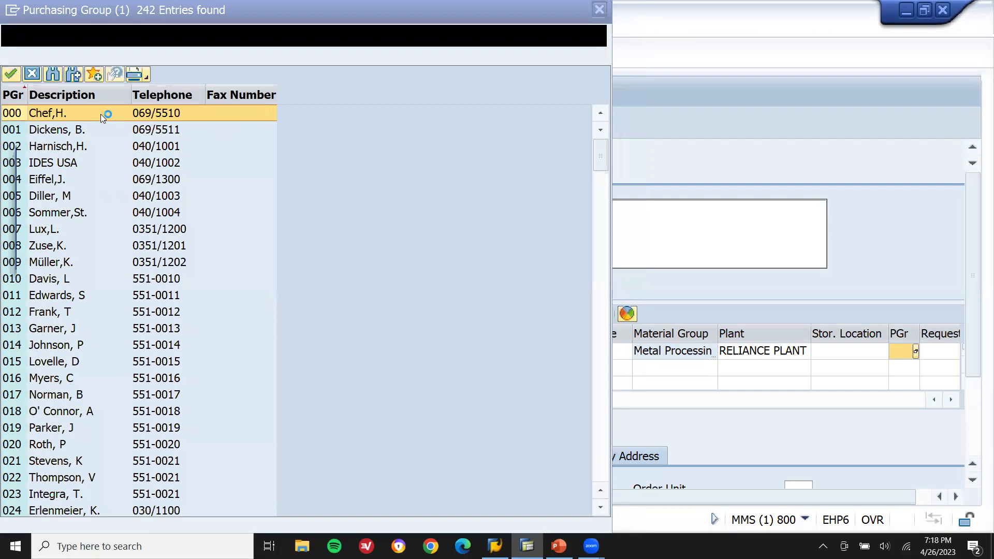
pyautogui.press('Return')
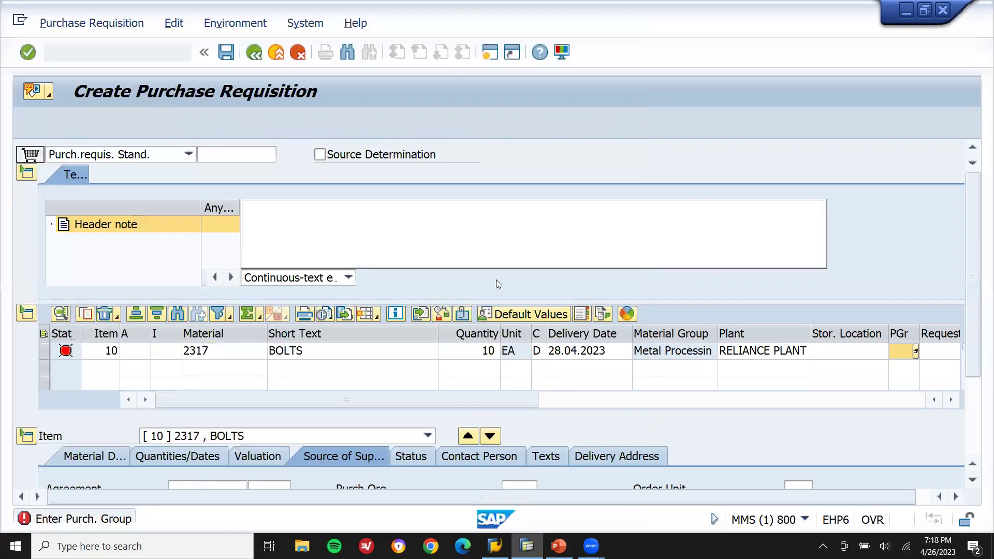
# - Set storage location 1111 (ROH) and a valuation price of 25 INR
pyautogui.click(833, 351)
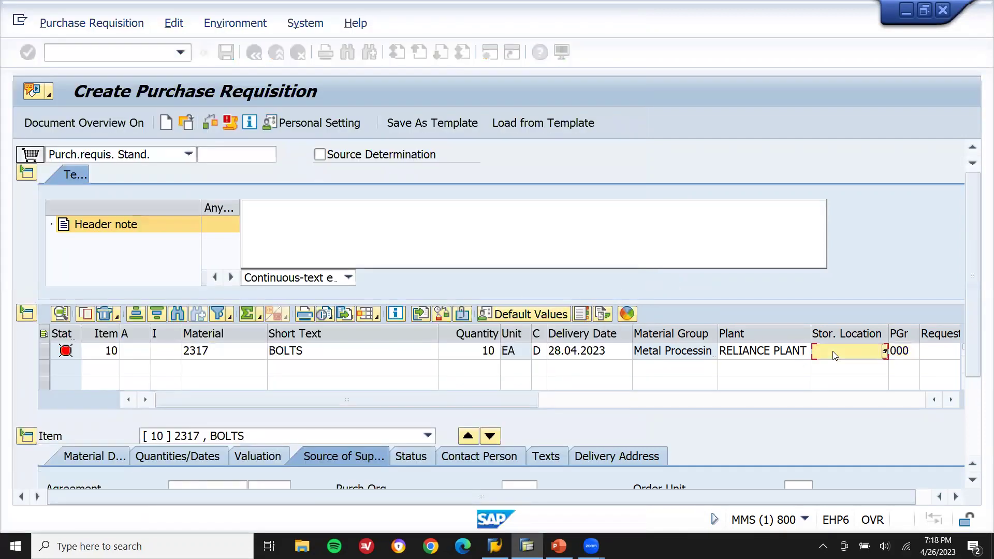
pyautogui.write('1111')
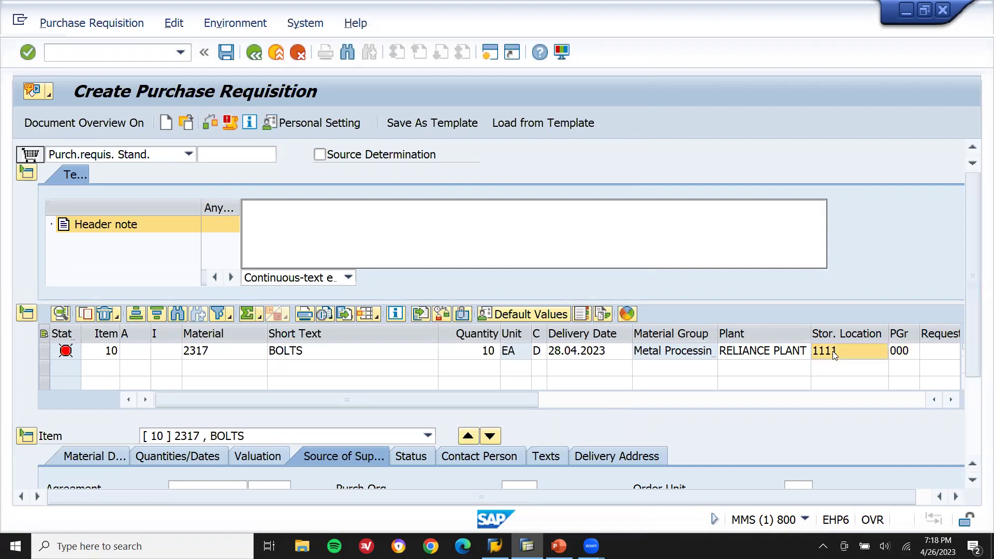
pyautogui.press('Return')
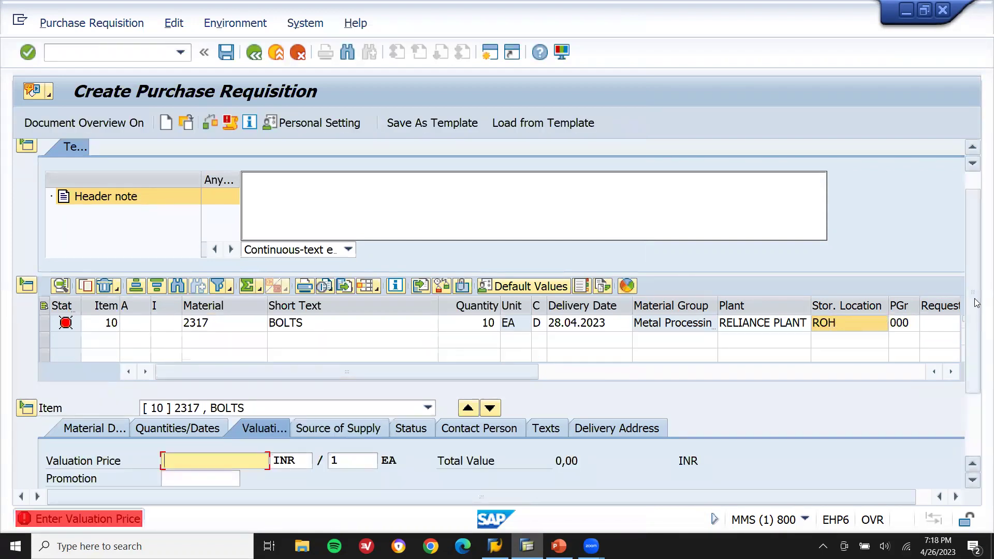
pyautogui.write('25')
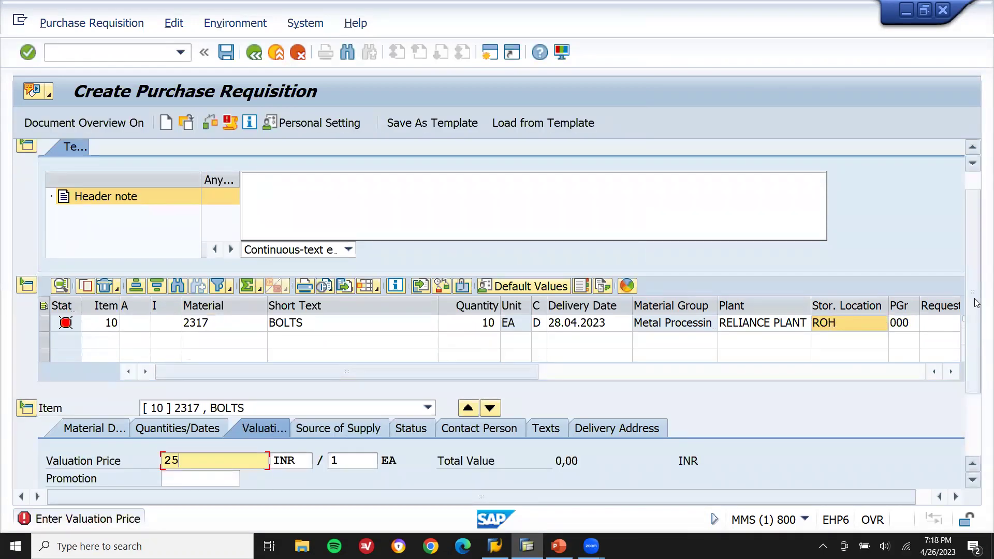
pyautogui.press('Return')
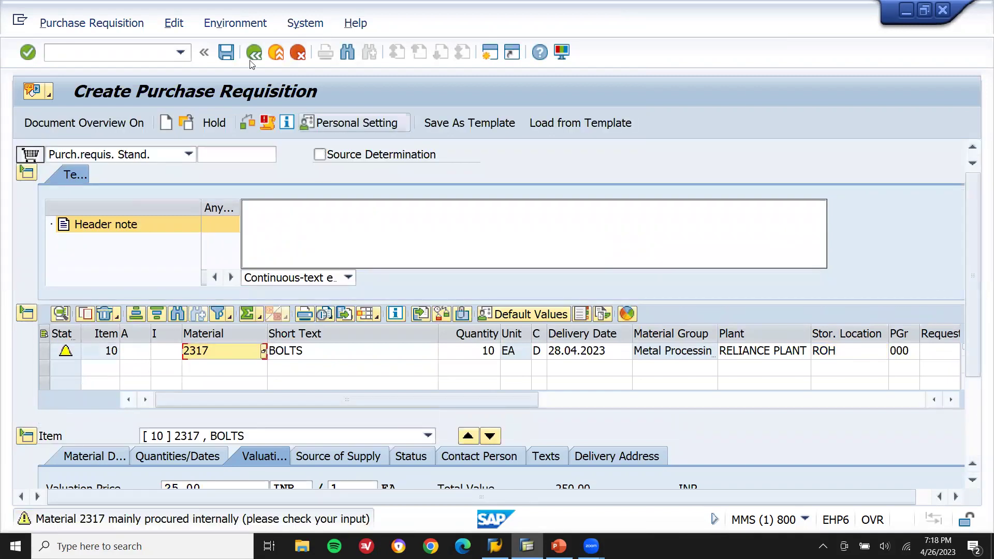
# - Save the requisition and copy its new requisition number from the status message
pyautogui.click(224, 58)
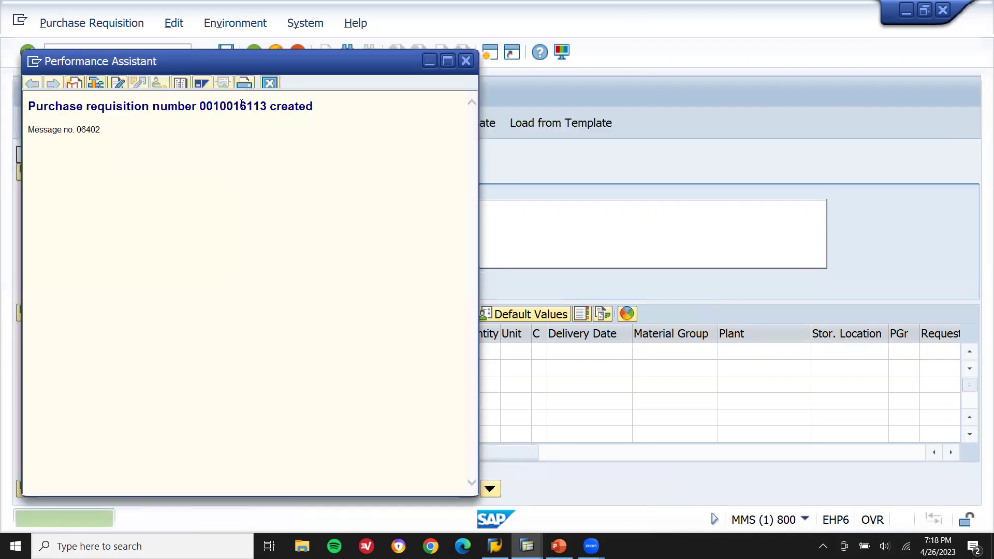
pyautogui.doubleClick(242, 106)
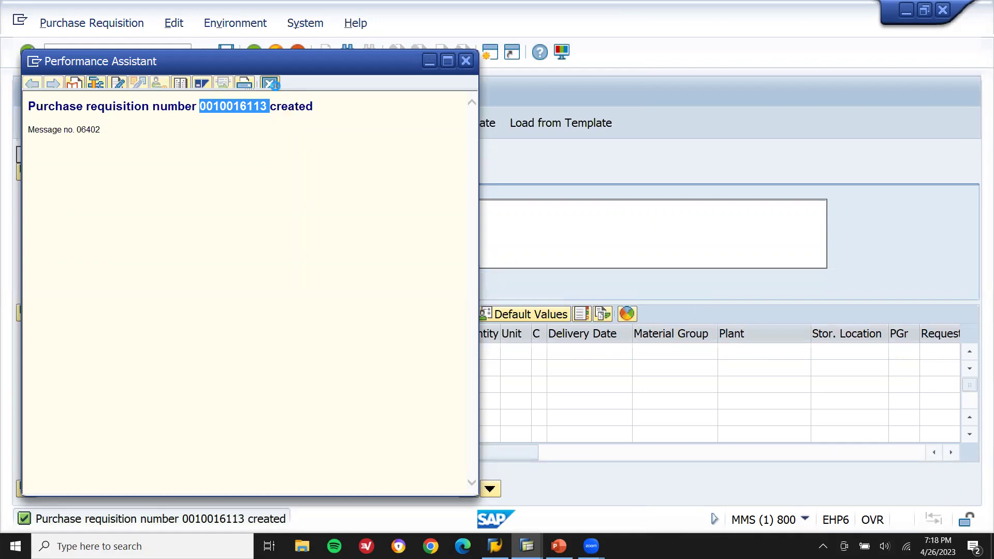
pyautogui.click(270, 84)
pyautogui.click(112, 52)
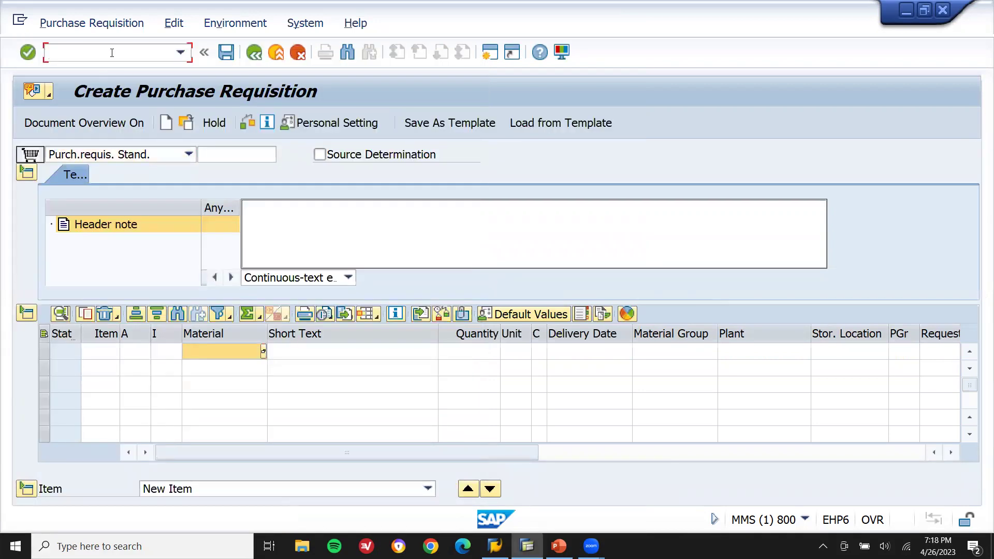
# - Start a purchase order with /NME21N and adopt requisition 10016113 into it
pyautogui.write('/NME21N')
pyautogui.press('Return')
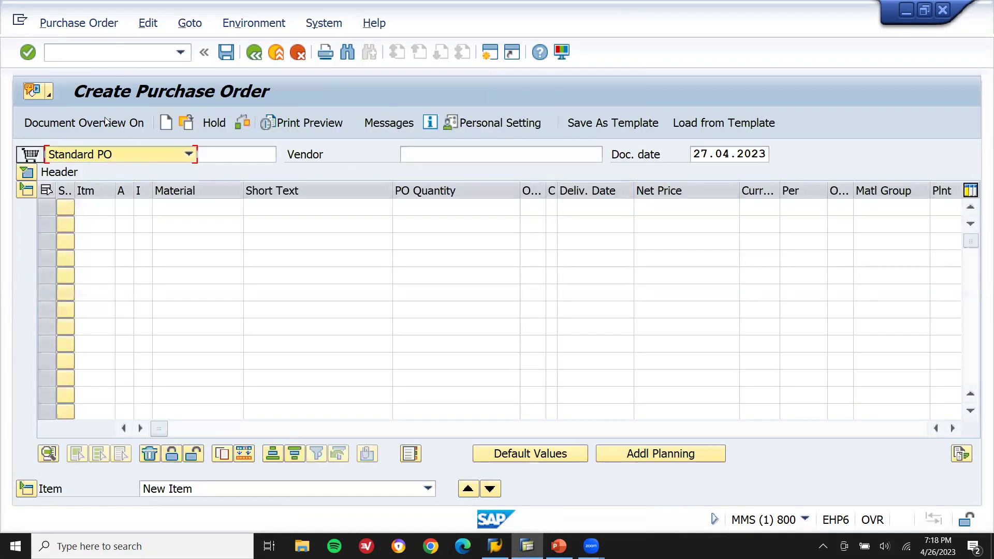
pyautogui.click(103, 123)
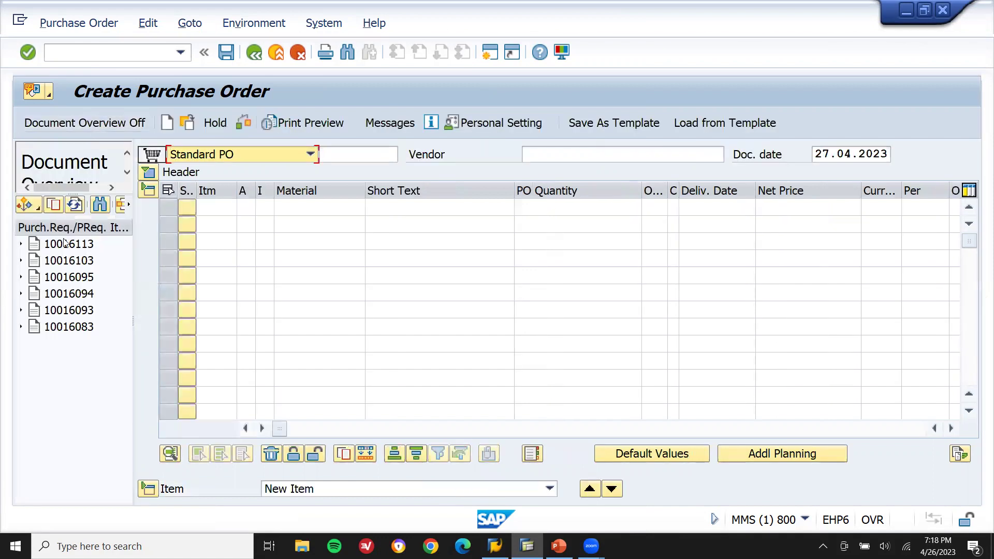
pyautogui.click(63, 245)
pyautogui.click(57, 205)
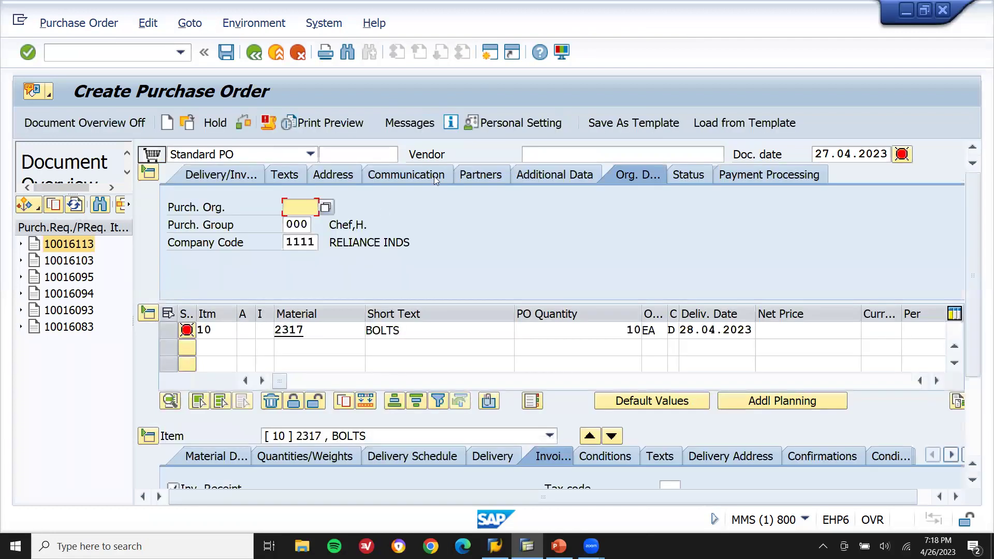
# - Enter the previously used vendor and purchasing organisation 1111
pyautogui.click(598, 155)
pyautogui.press('Down')
pyautogui.press('Return')
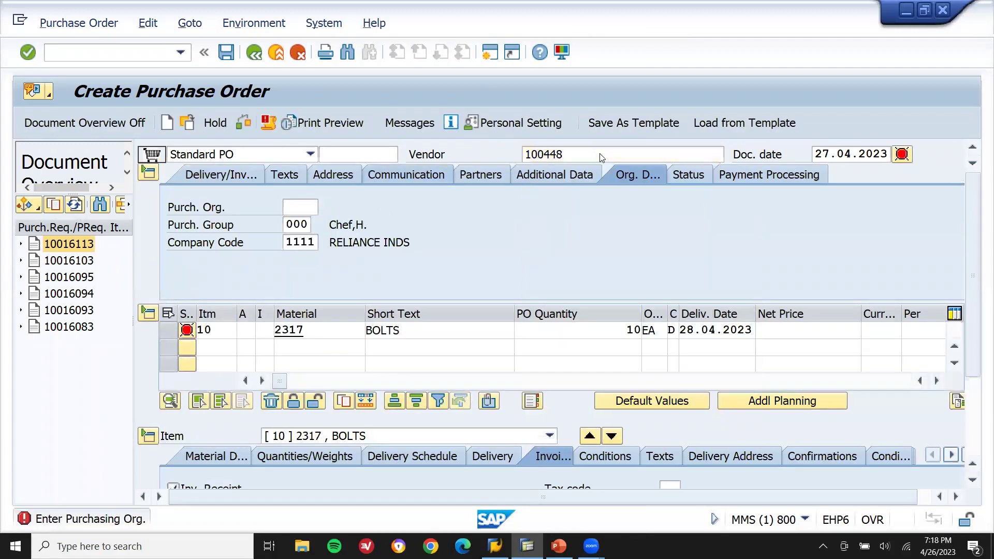
pyautogui.write('111')
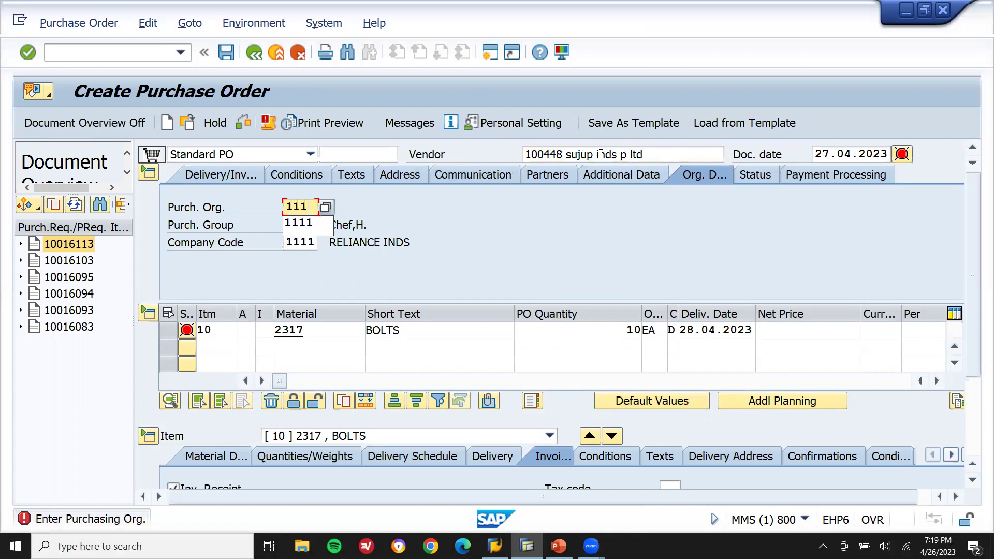
pyautogui.write('1')
pyautogui.press('Return')
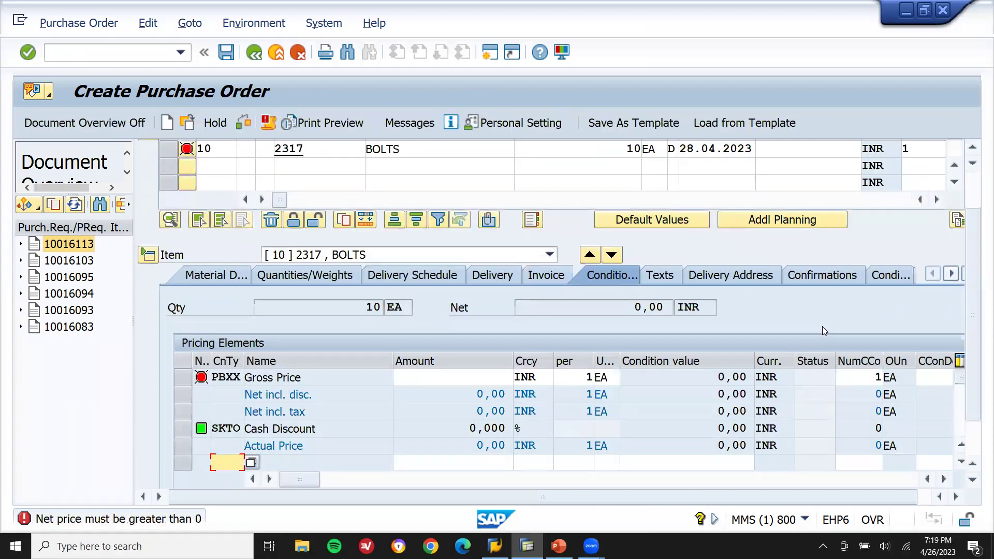
# - Set the BOLTS net price to 20 INR, acknowledging the internal procurement warning
pyautogui.click(781, 147)
pyautogui.write('2')
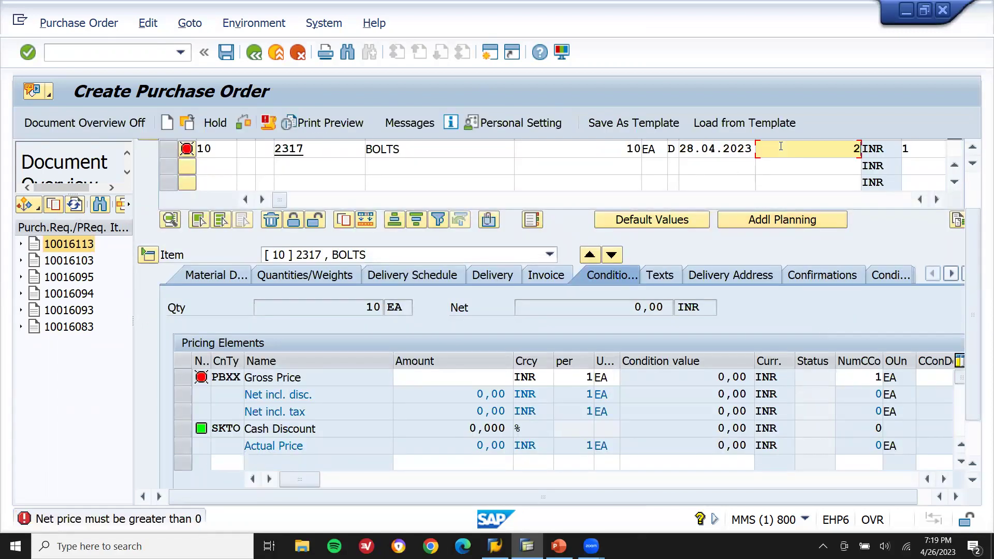
pyautogui.write('0')
pyautogui.press('Return')
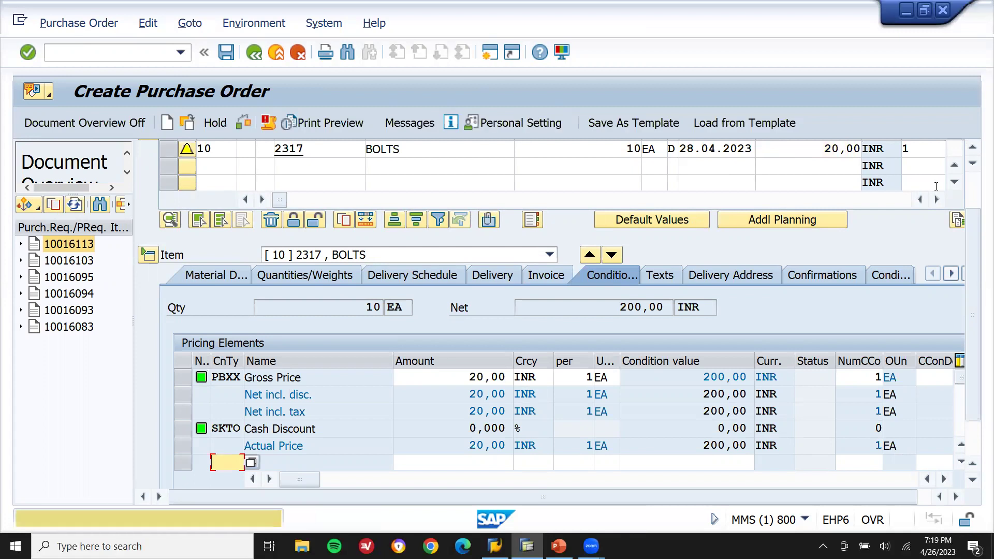
pyautogui.press('Return')
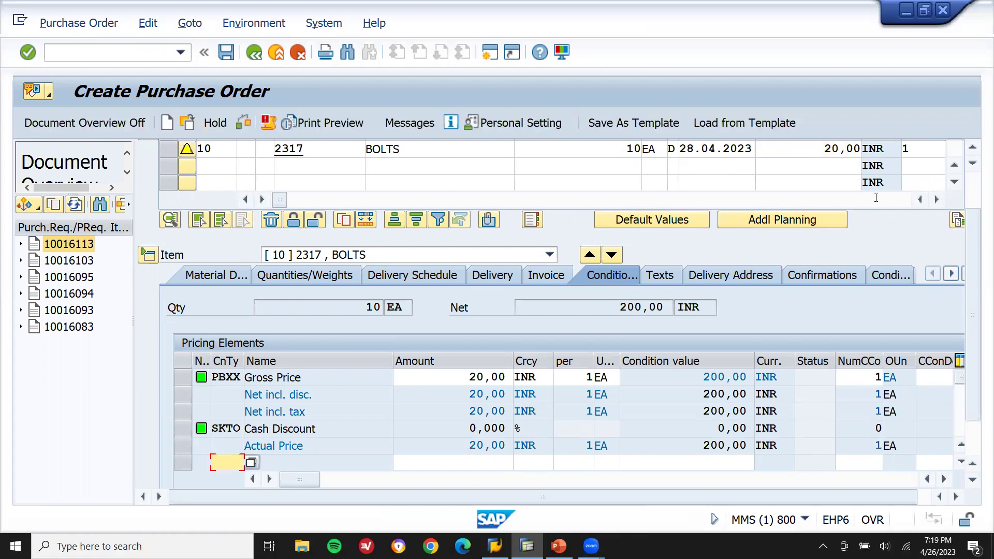
pyautogui.click(233, 57)
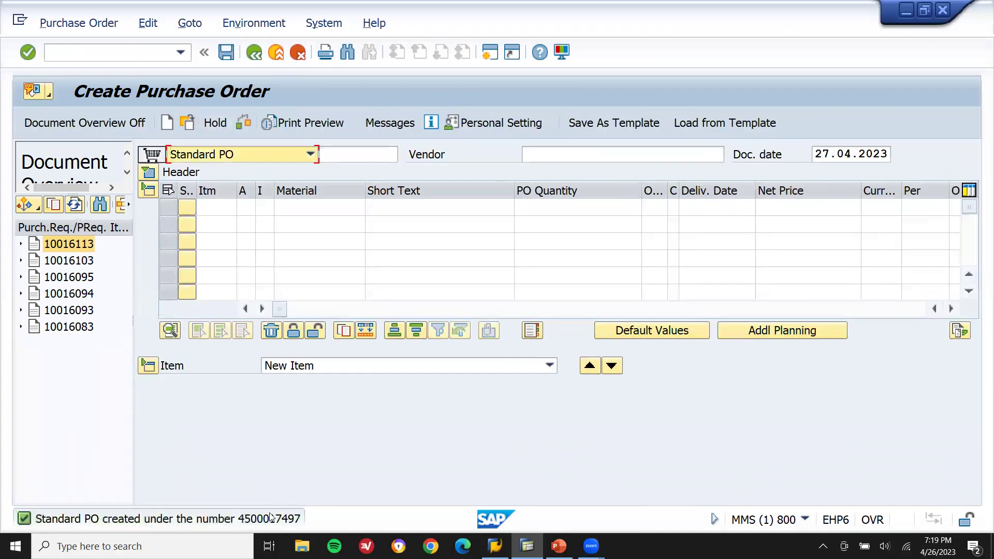
pyautogui.doubleClick(269, 520)
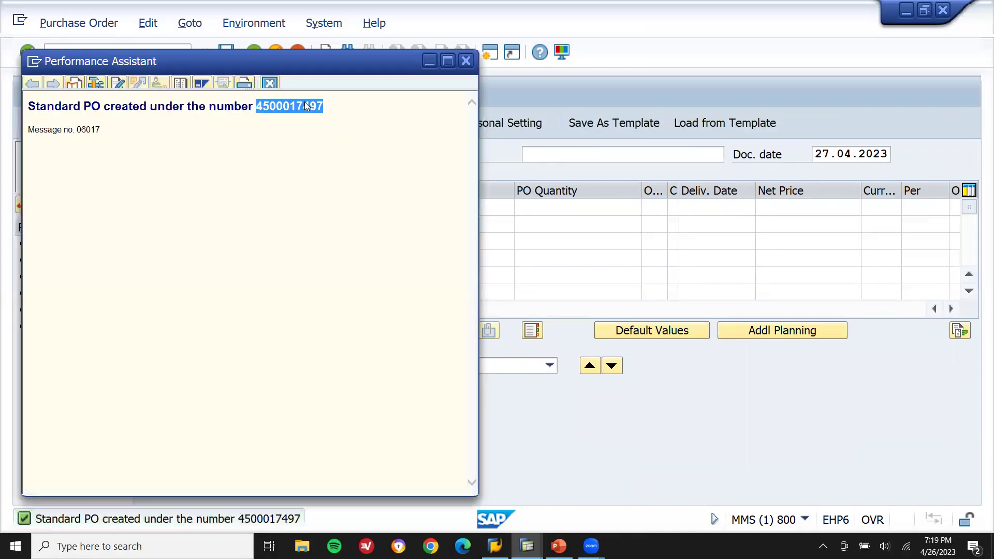
pyautogui.click(269, 83)
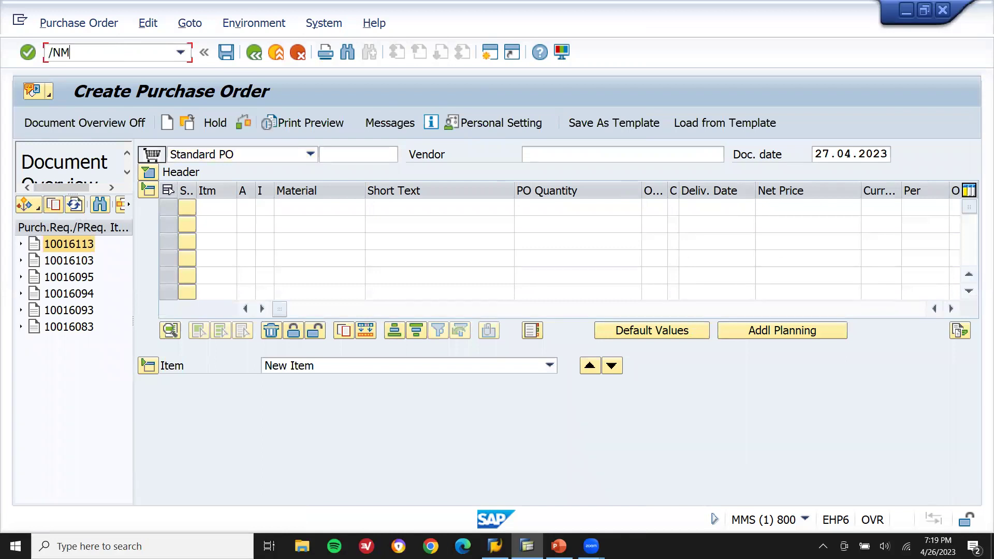
pyautogui.press('Return')
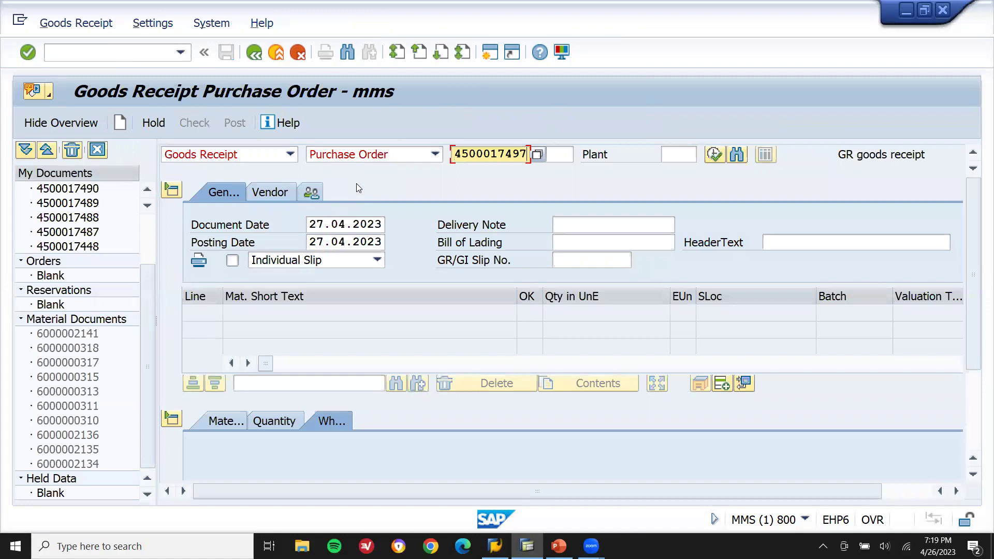
pyautogui.press('Return')
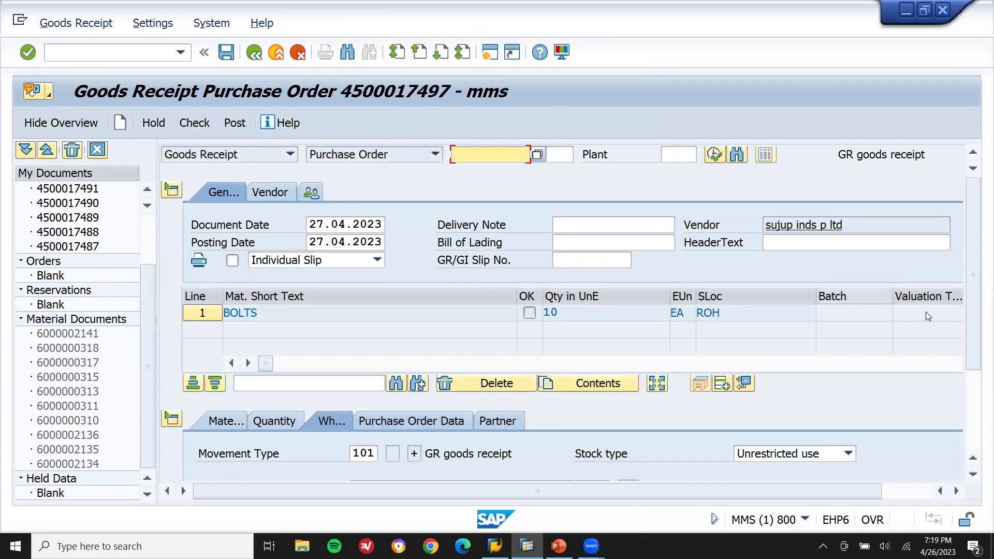
pyautogui.scroll(-3, 977, 352)
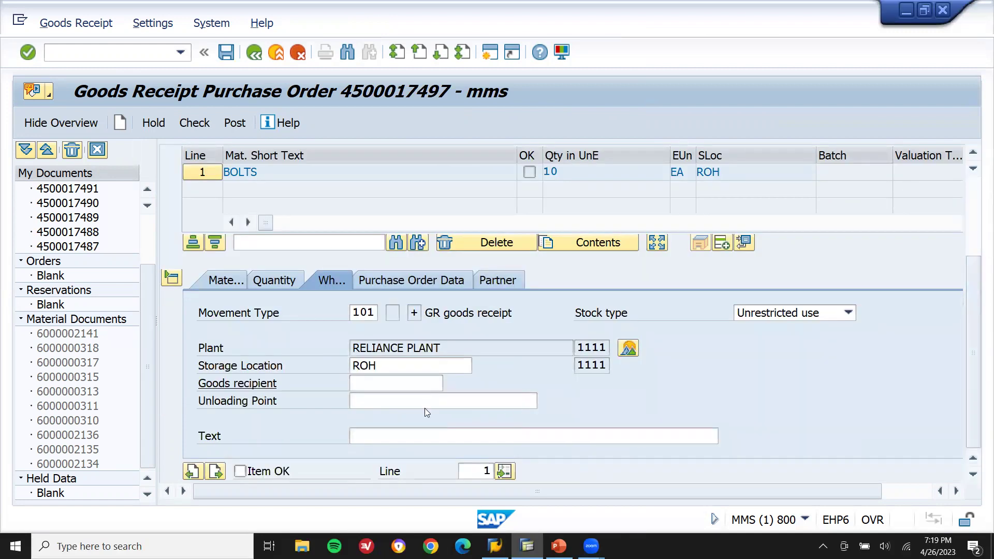
pyautogui.click(237, 123)
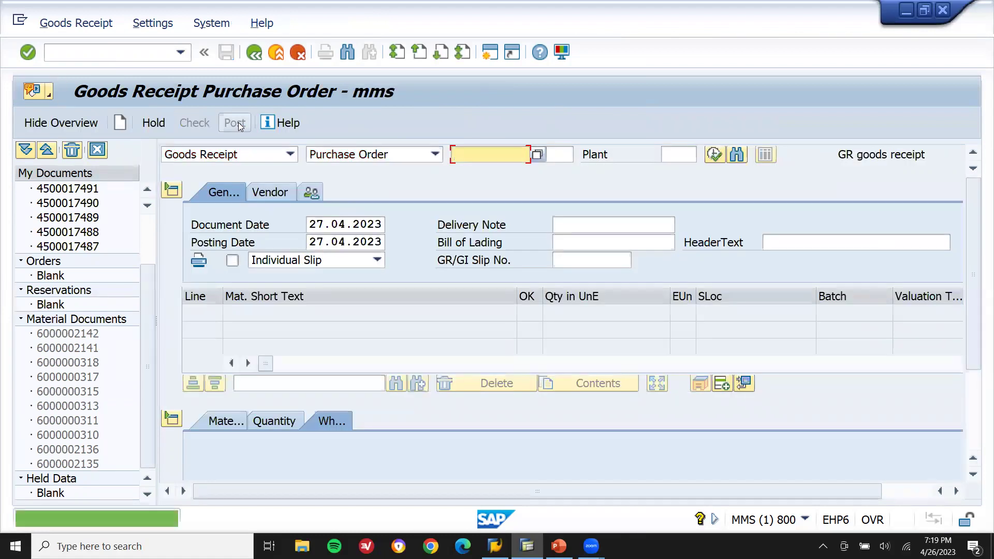
# - Open Park Incoming Invoice and fill in the invoice date from earlier entries
pyautogui.click(69, 56)
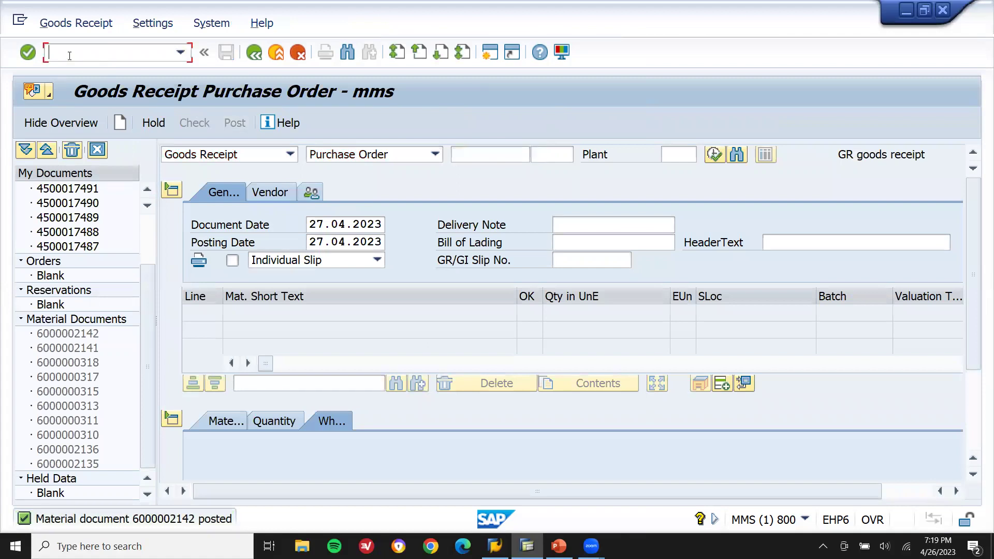
pyautogui.write('/N')
pyautogui.press('Return')
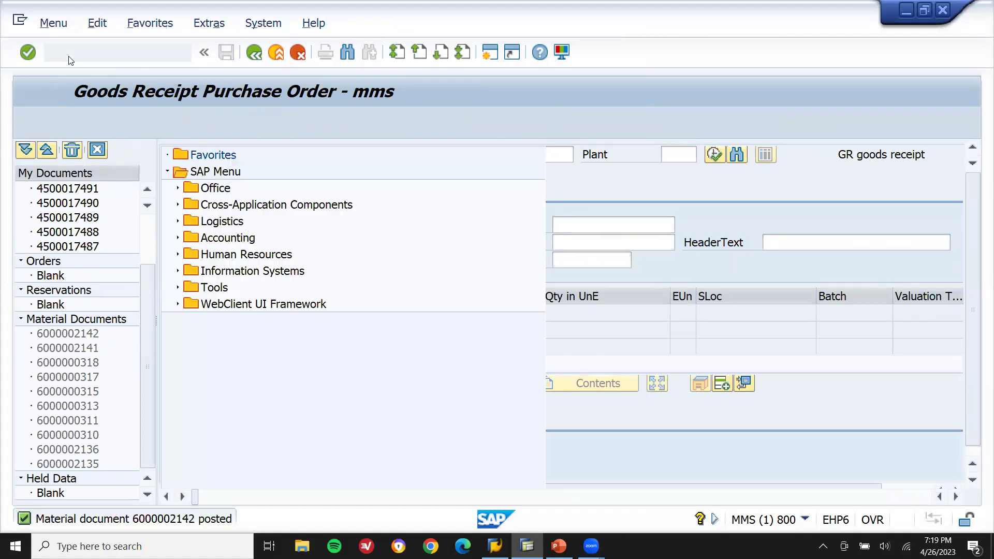
pyautogui.write('MIR7')
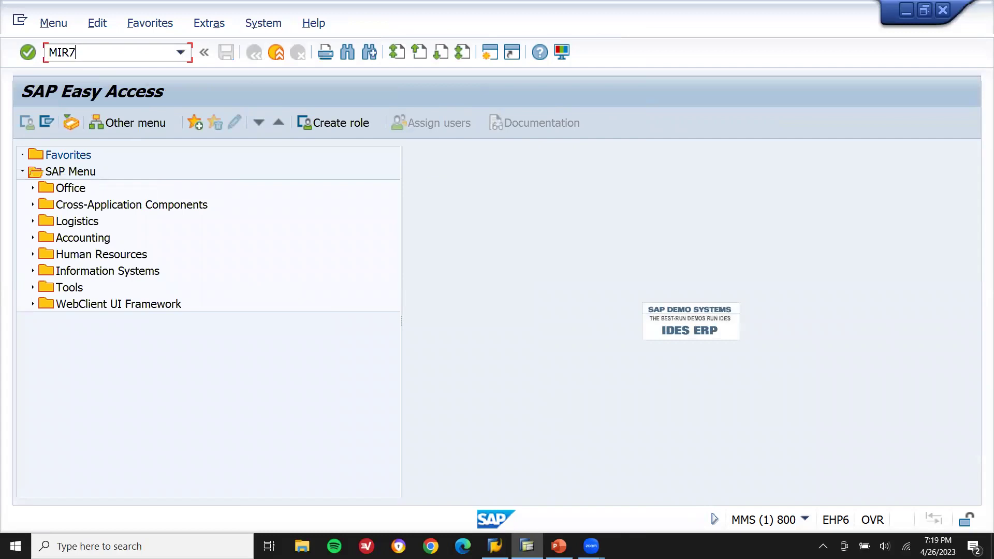
pyautogui.press('Return')
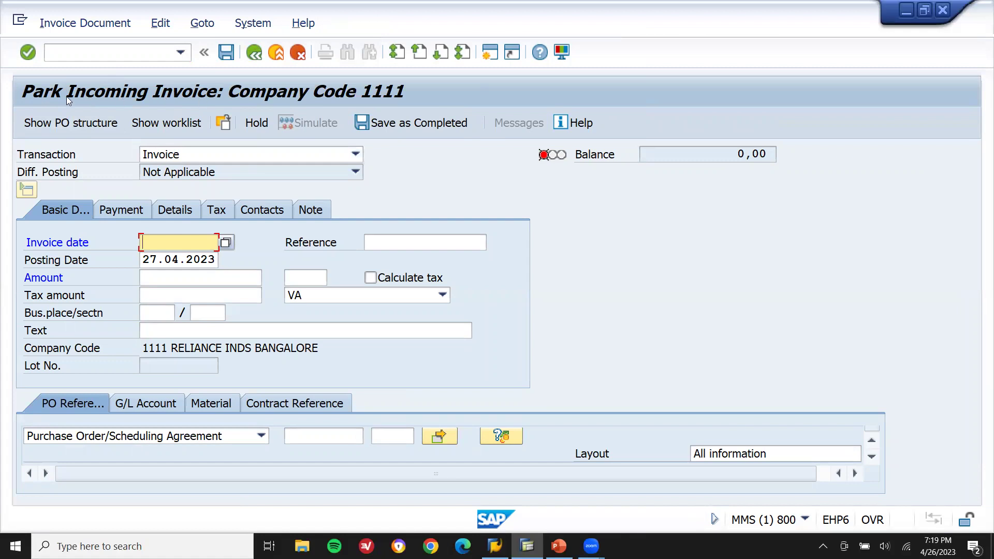
pyautogui.click(187, 257)
pyautogui.write('04.2023')
pyautogui.press('Return')
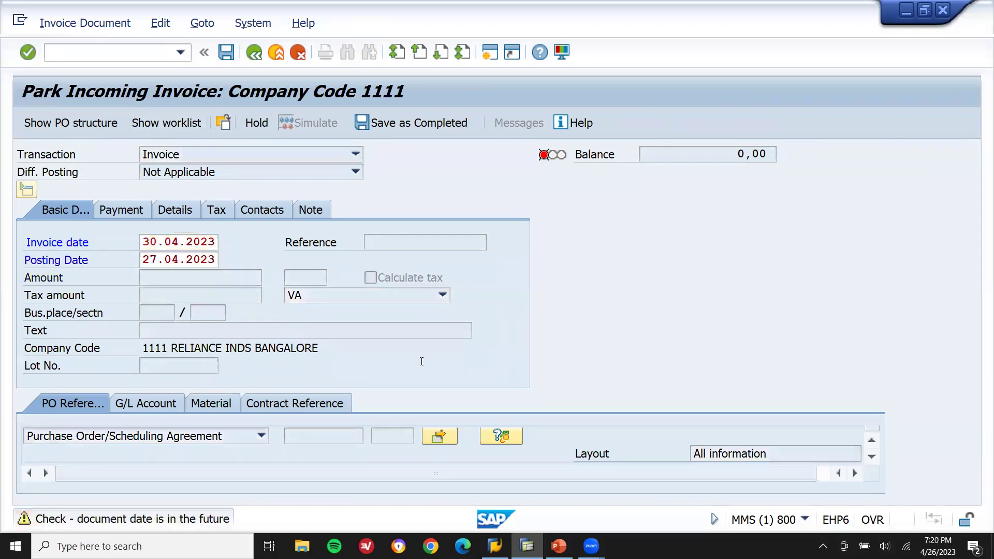
pyautogui.click(402, 296)
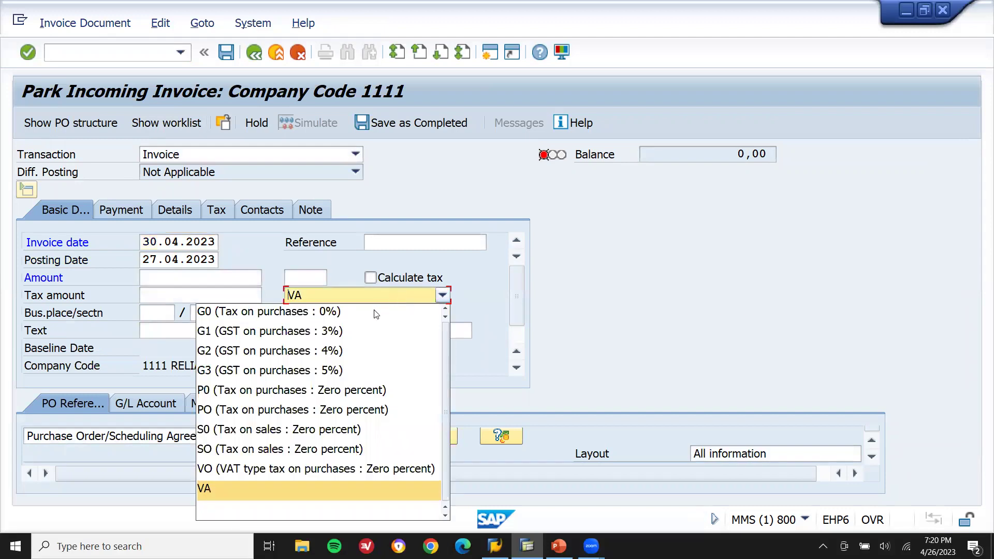
pyautogui.click(373, 310)
pyautogui.click(330, 439)
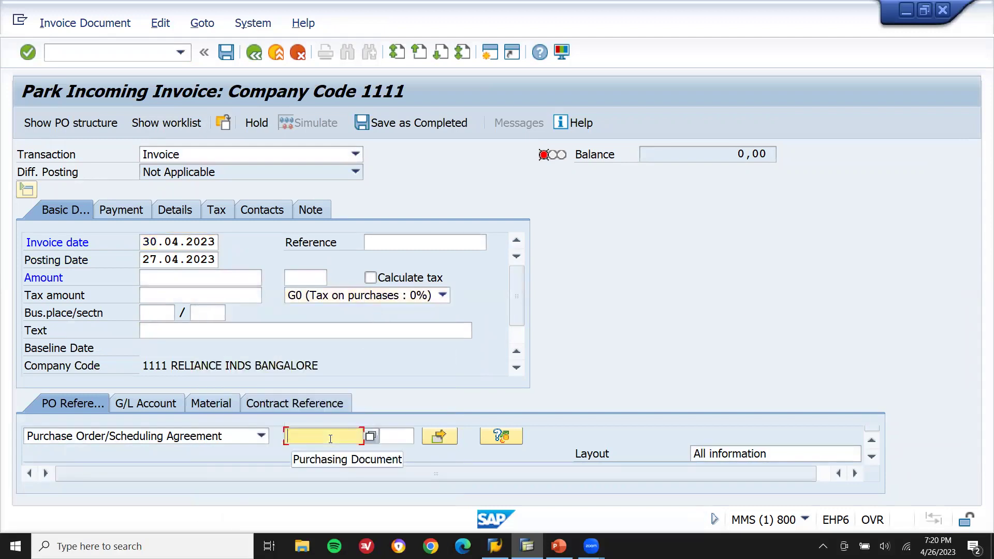
pyautogui.hotkey('ctrl', 'v')
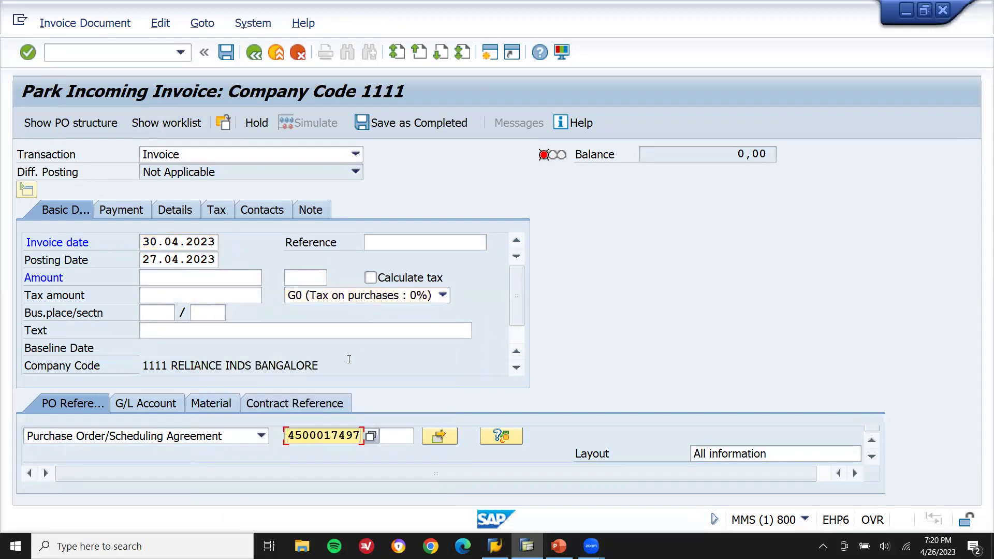
pyautogui.click(370, 278)
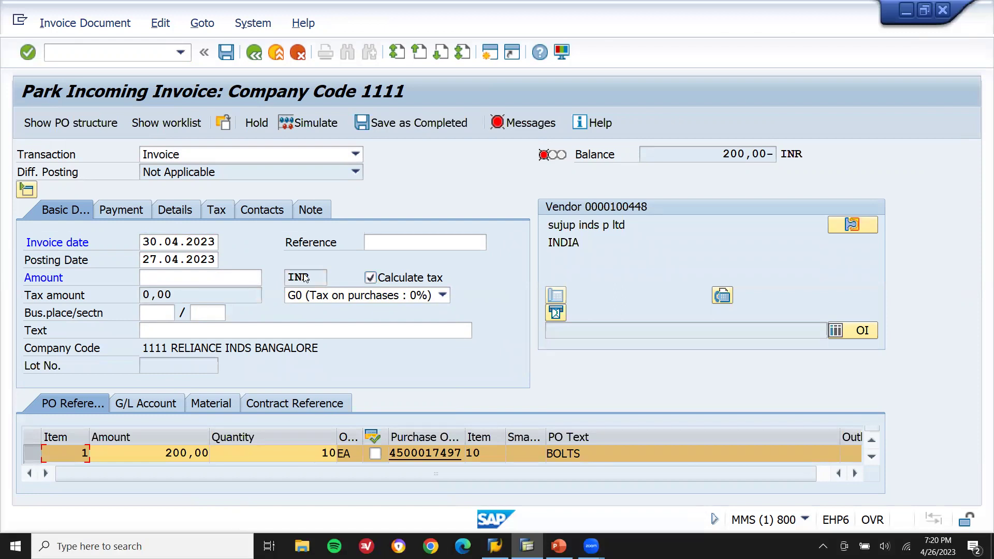
# - Enter an invoice amount of 200 INR and begin choosing the baseline date
pyautogui.click(236, 281)
pyautogui.write('200')
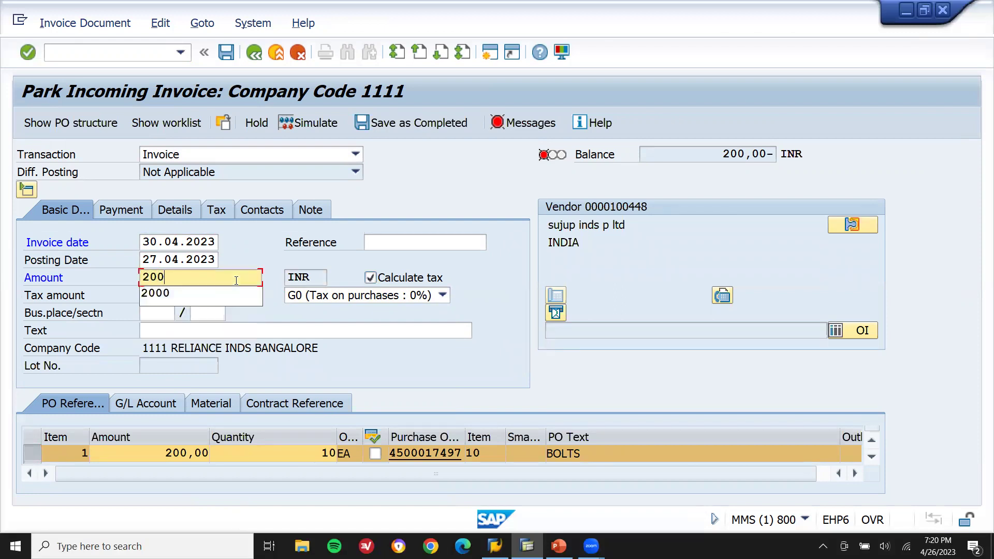
pyautogui.press('Return')
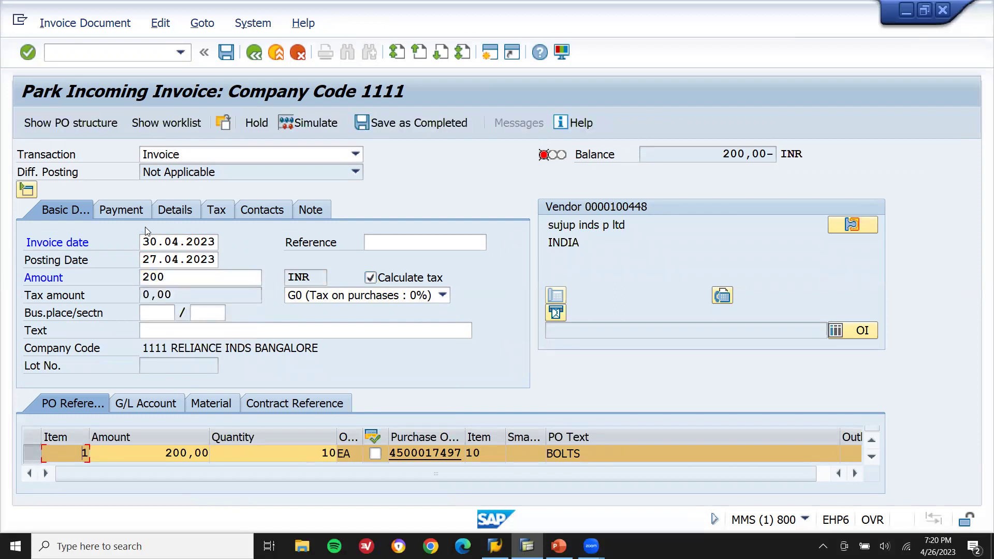
pyautogui.click(138, 214)
pyautogui.click(148, 239)
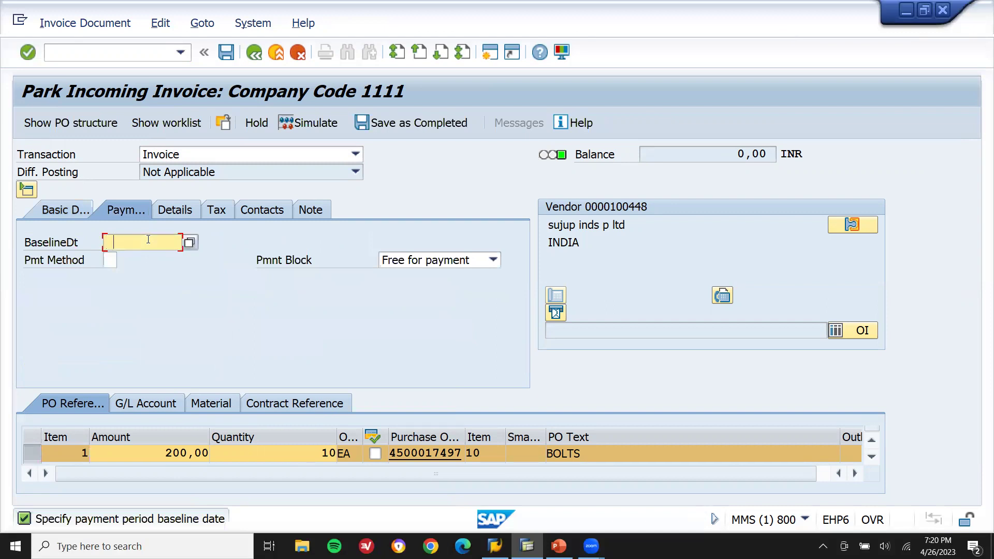
# - Confirm baseline date 24.05.2023, park the invoice, and review the new document number message
pyautogui.press('Return')
pyautogui.press('Return')
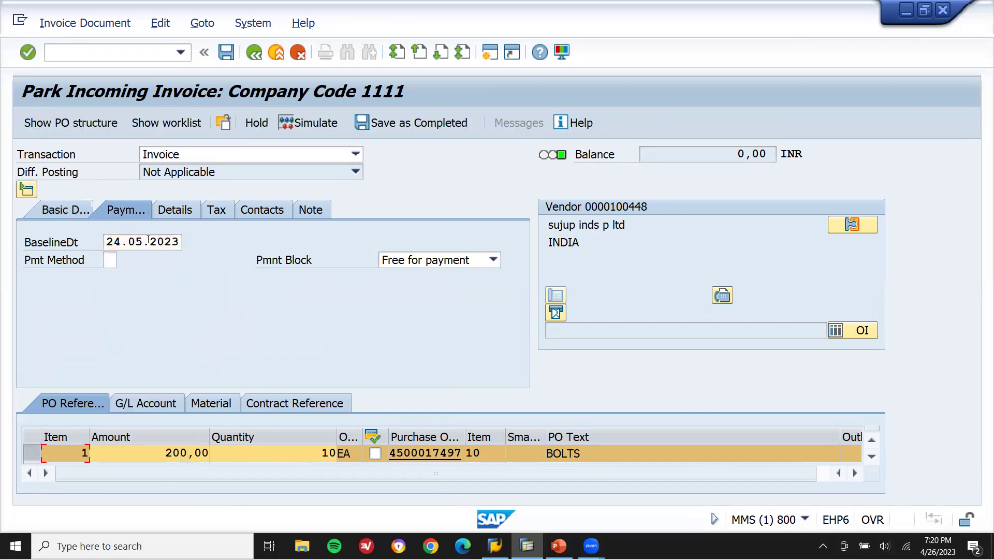
pyautogui.click(226, 53)
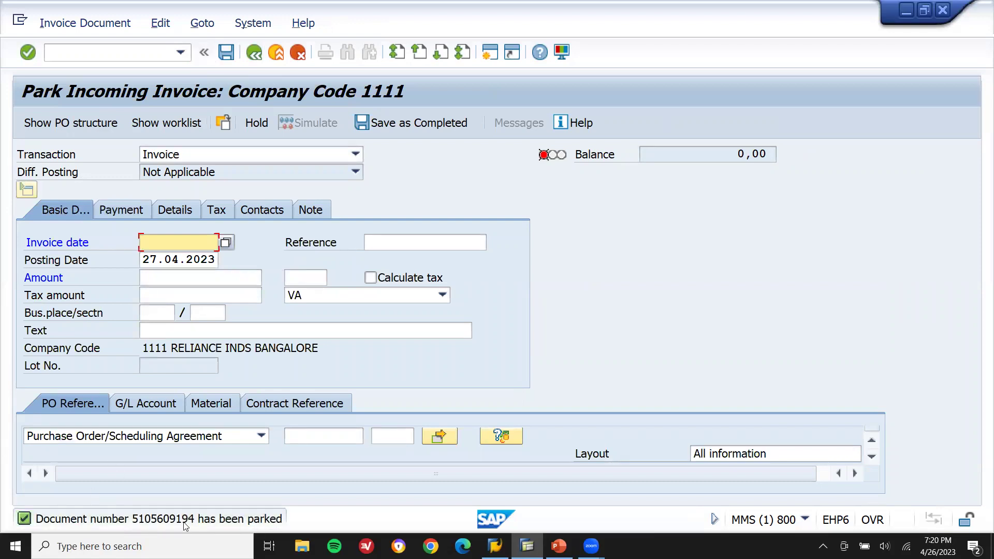
pyautogui.doubleClick(269, 520)
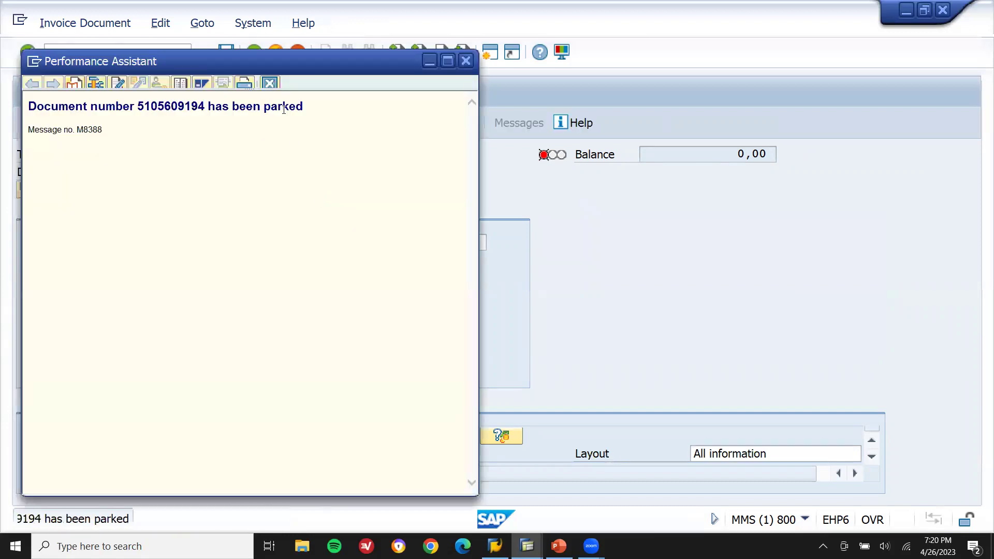
pyautogui.doubleClick(283, 108)
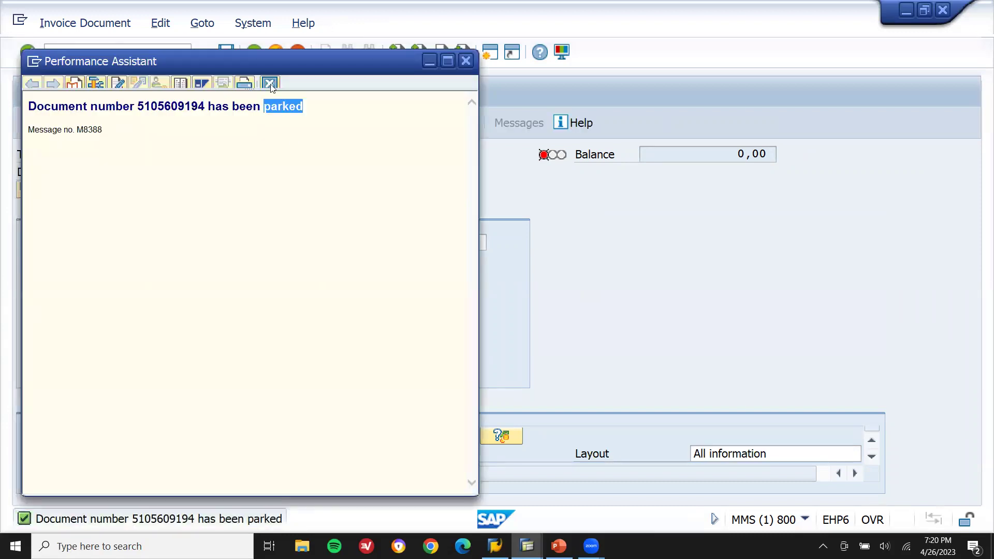
pyautogui.press('Escape')
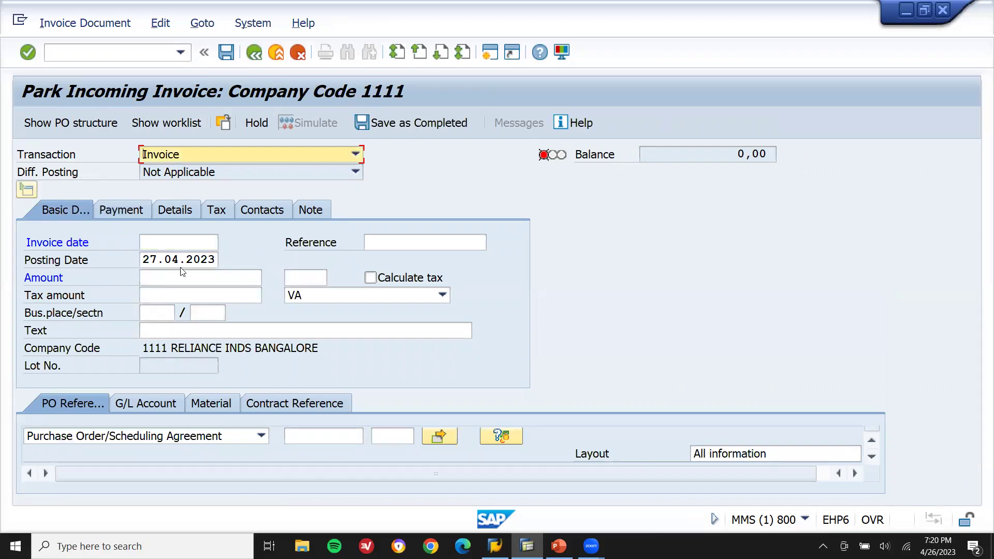
# - Set invoice date 30.04.2023 past the future-date warning and choose tax code G0
pyautogui.click(185, 242)
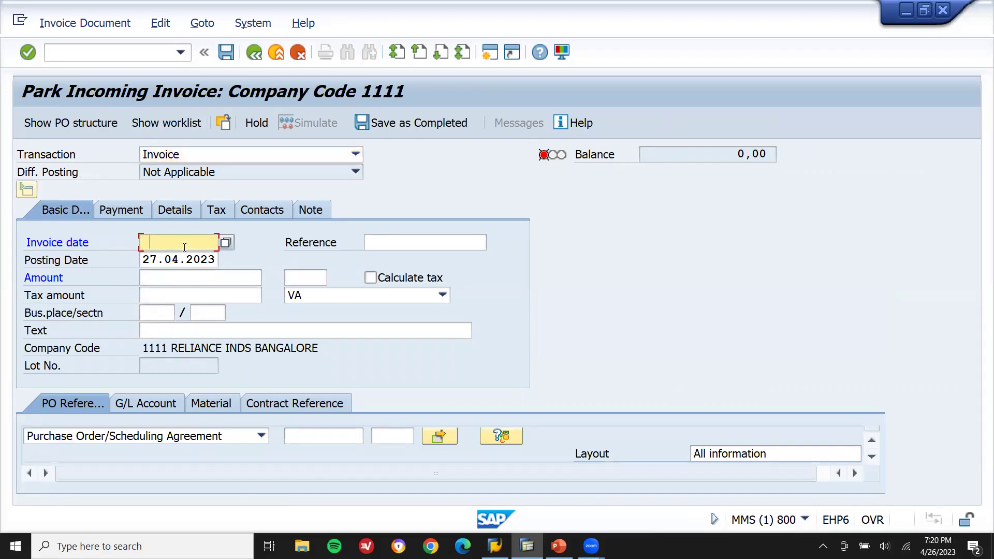
pyautogui.press('Down')
pyautogui.press('Return')
pyautogui.press('Return')
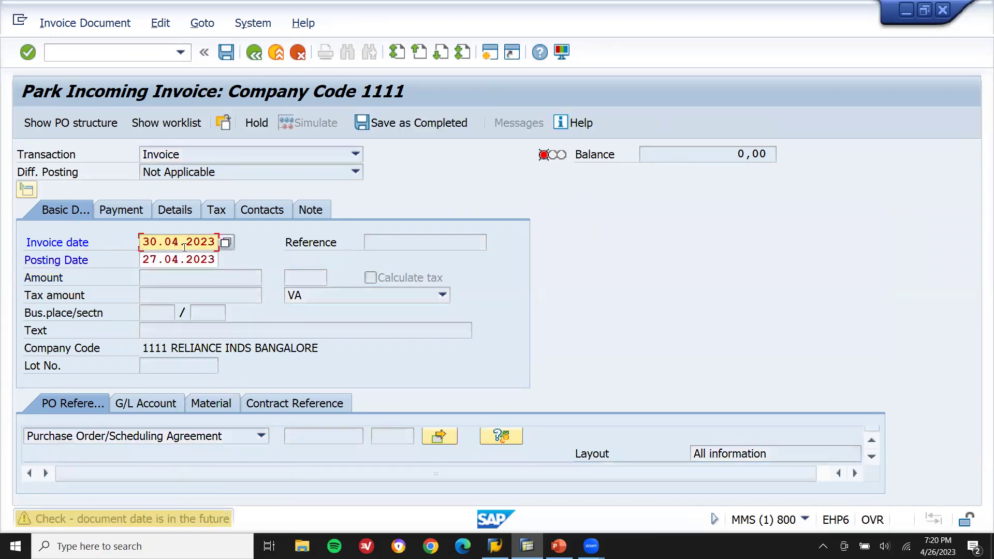
pyautogui.press('Return')
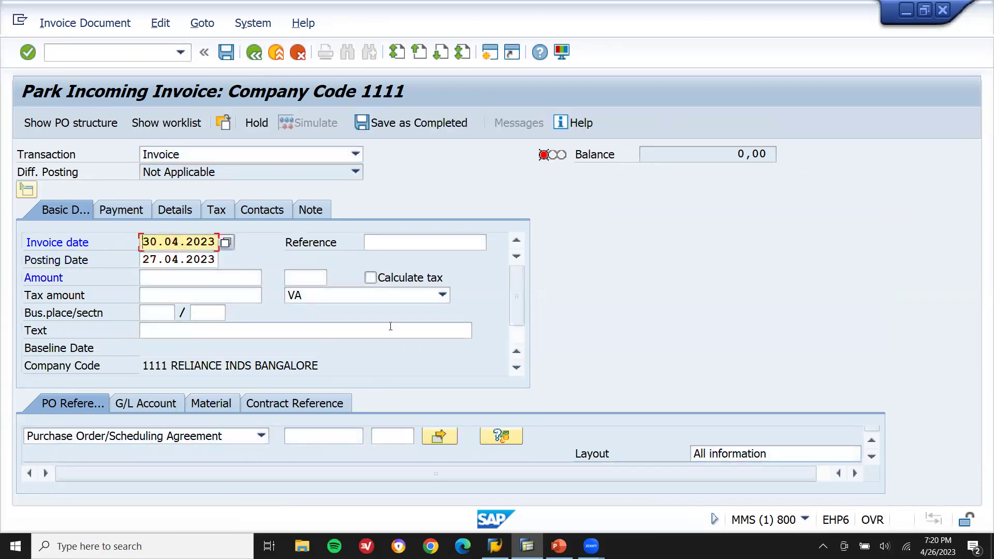
pyautogui.click(389, 301)
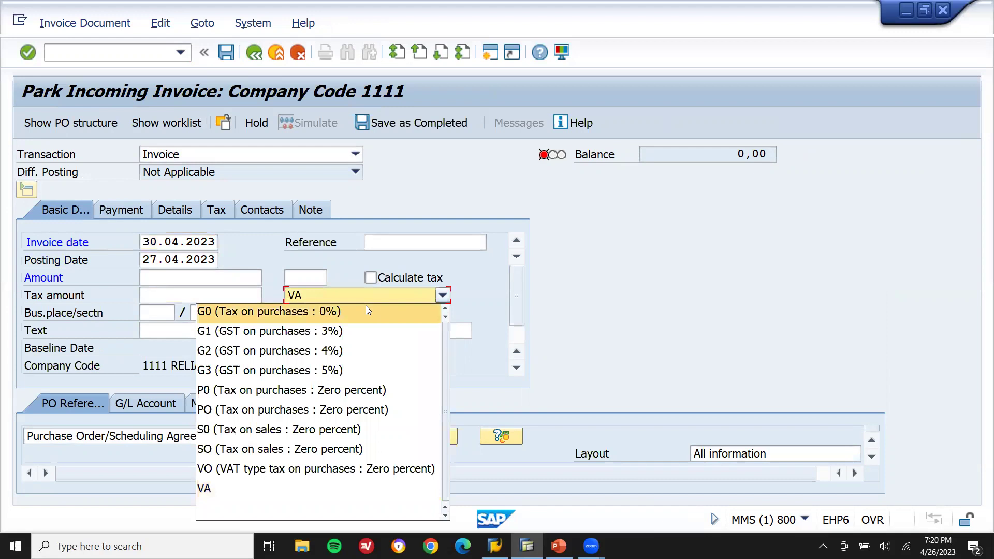
pyautogui.click(366, 310)
pyautogui.click(321, 437)
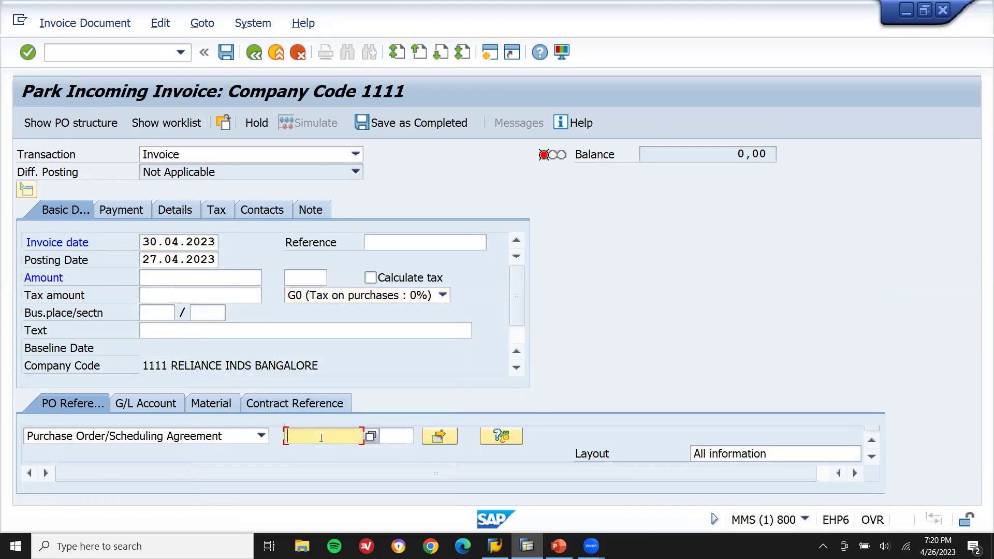
pyautogui.hotkey('ctrl', 'v')
pyautogui.click(371, 278)
pyautogui.press('Return')
pyautogui.click(215, 275)
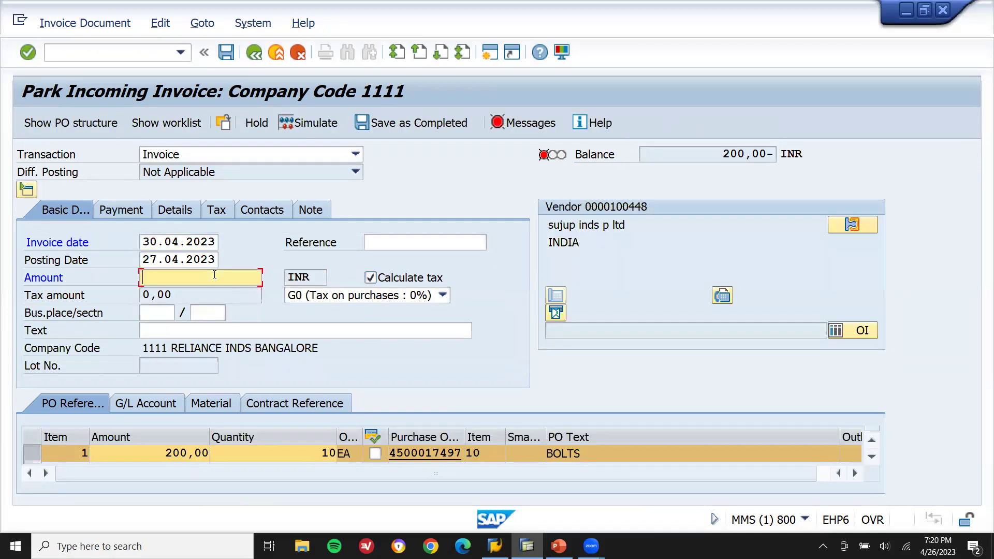
pyautogui.write('200')
pyautogui.press('Return')
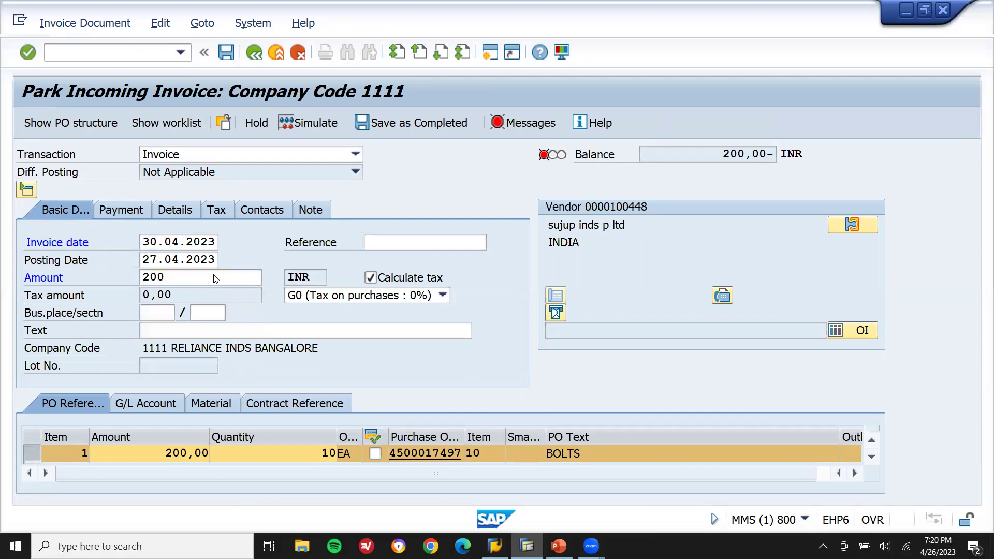
pyautogui.click(121, 241)
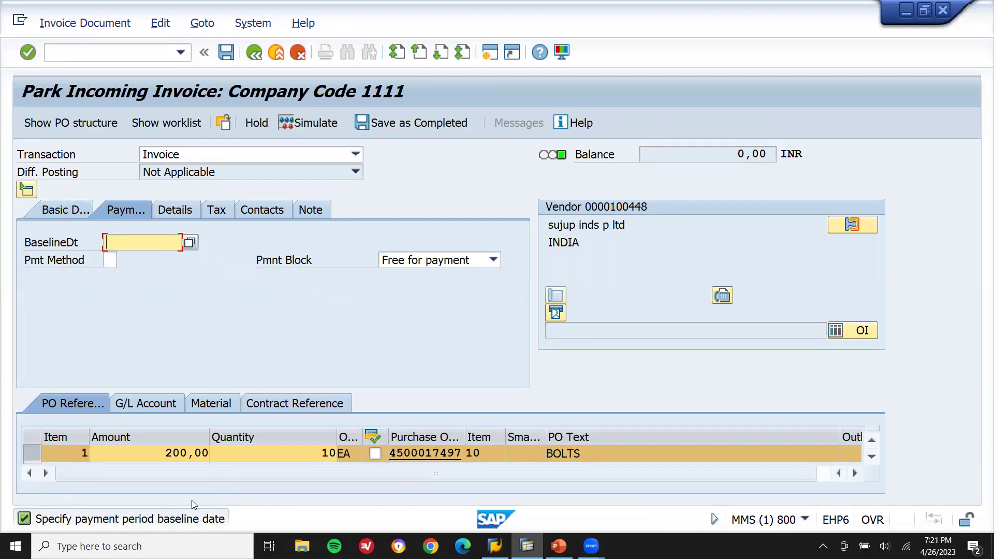
# - Pick 30.04.2023 as baseline date from the calendar and save the invoice as completed
pyautogui.click(193, 246)
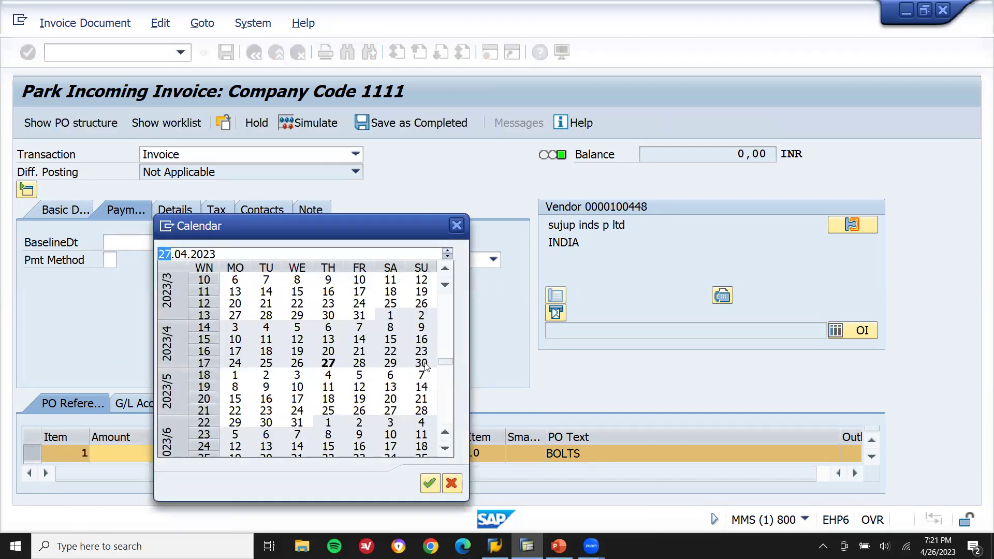
pyautogui.doubleClick(423, 364)
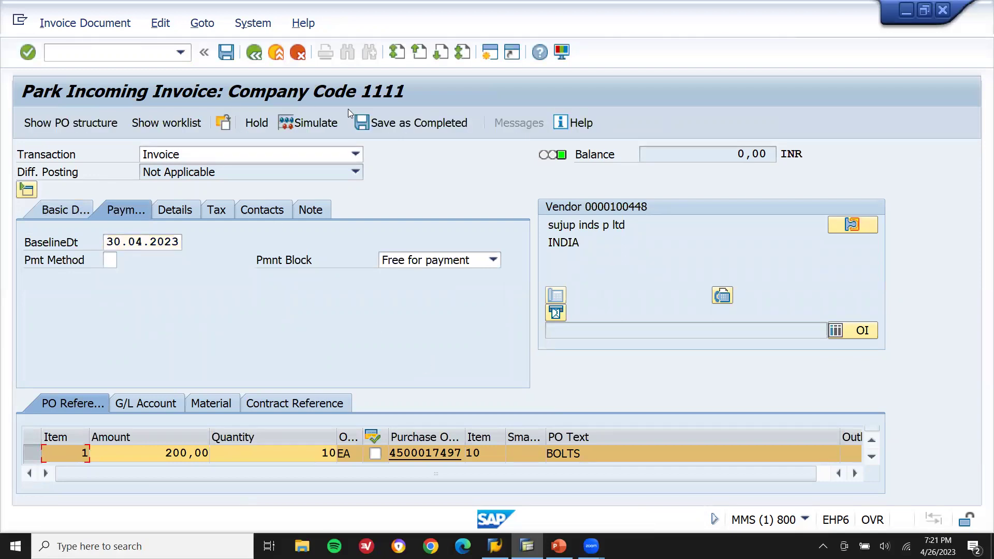
pyautogui.click(402, 124)
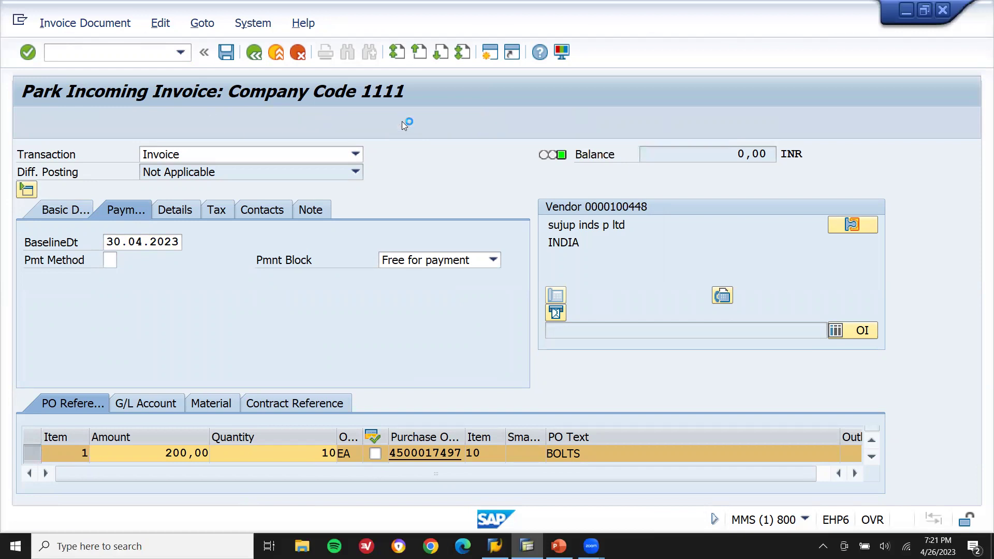